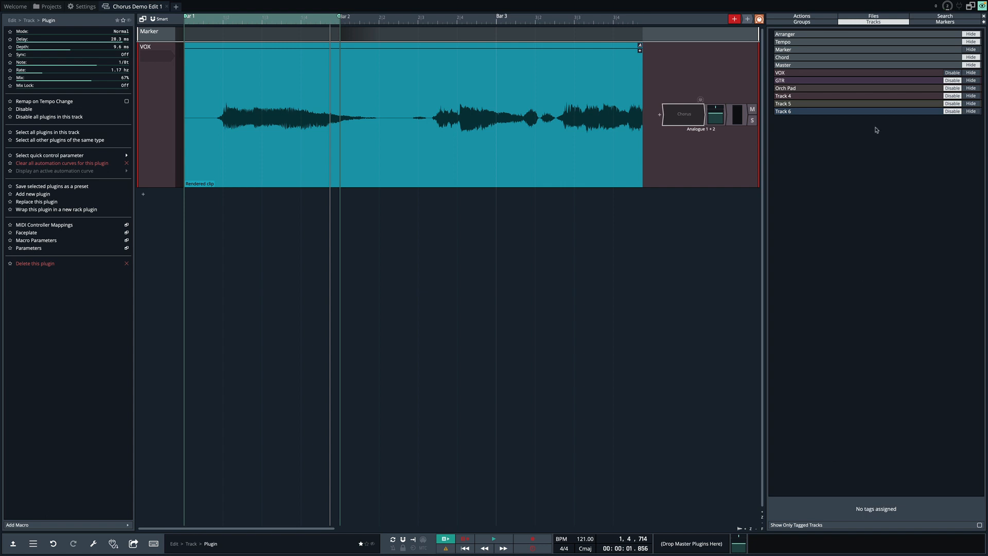
Open the plugin browser and expand the Waveform Effects folder to find the Chorus plugin.
click(961, 18)
key(BackSpace)
click(691, 310)
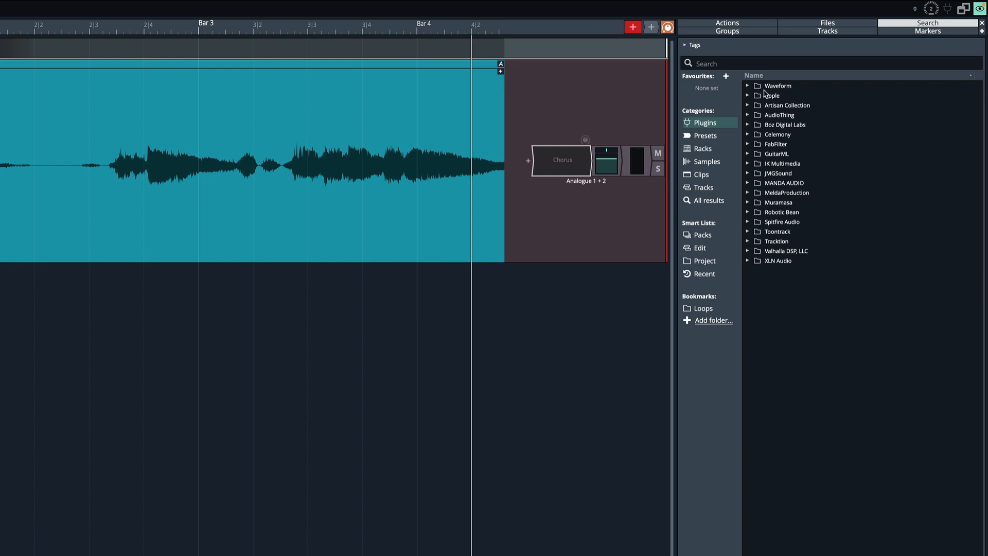
click(749, 86)
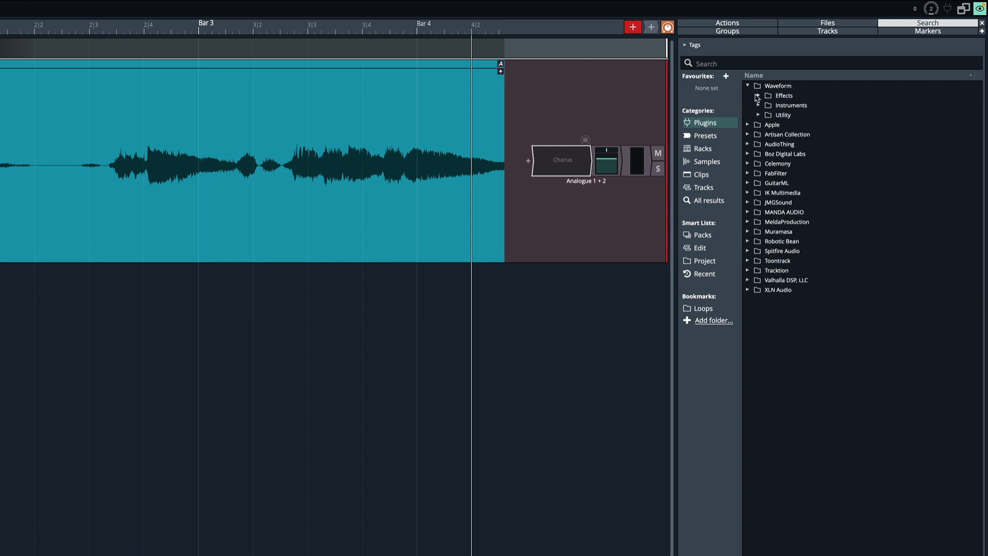
click(758, 96)
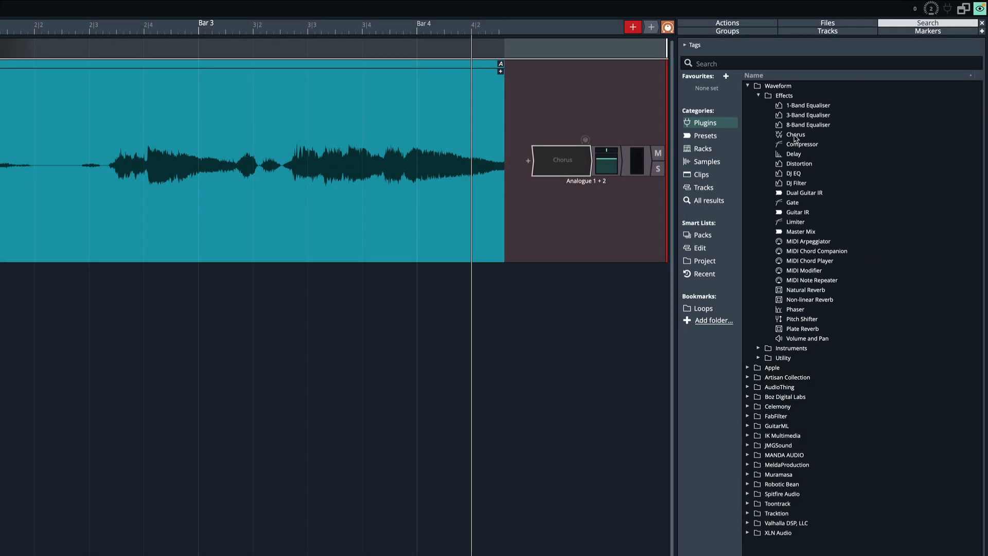
Open the VOX track's Chorus plugin window, move it into view and review the Mode options.
double_click(563, 160)
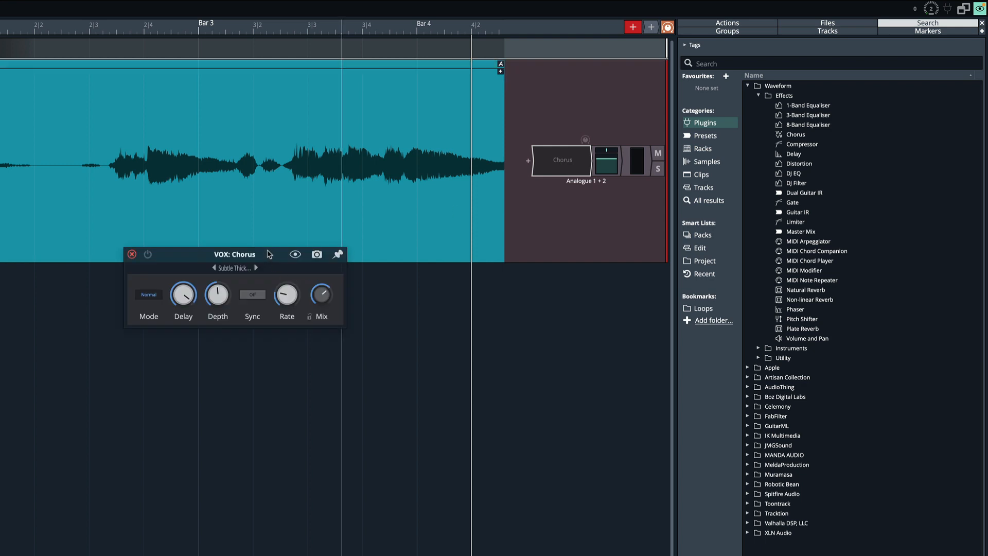
drag(268, 256, 274, 175)
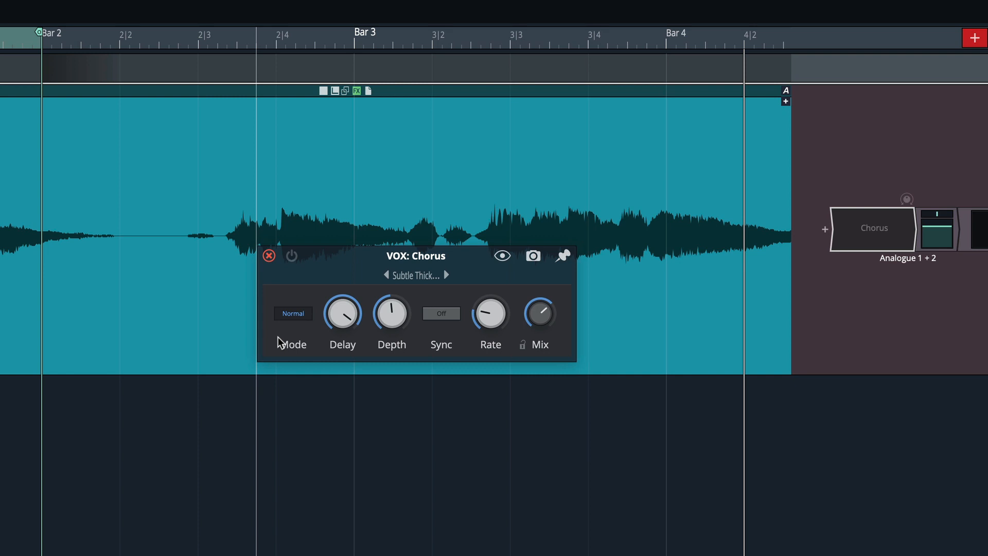
click(294, 315)
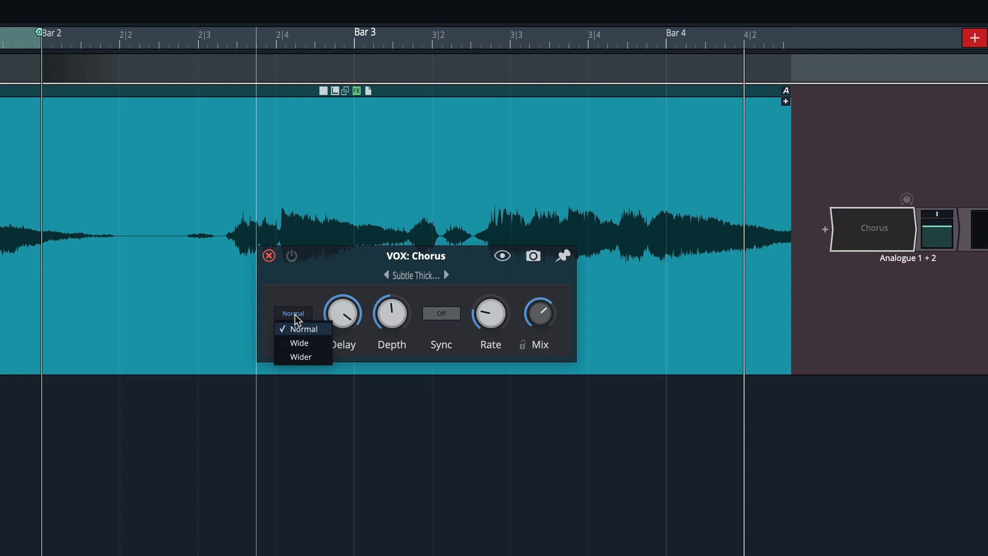
click(329, 266)
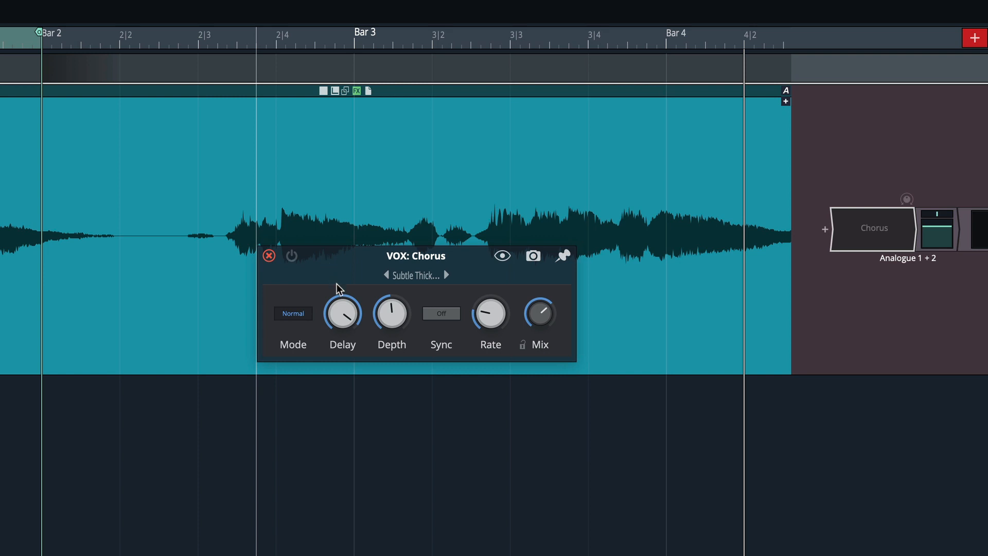
Adjust the Chorus Delay knob and set the Depth to 5.0 ms.
mouse_move(340, 317)
drag(340, 317, 333, 340)
drag(391, 329, 393, 353)
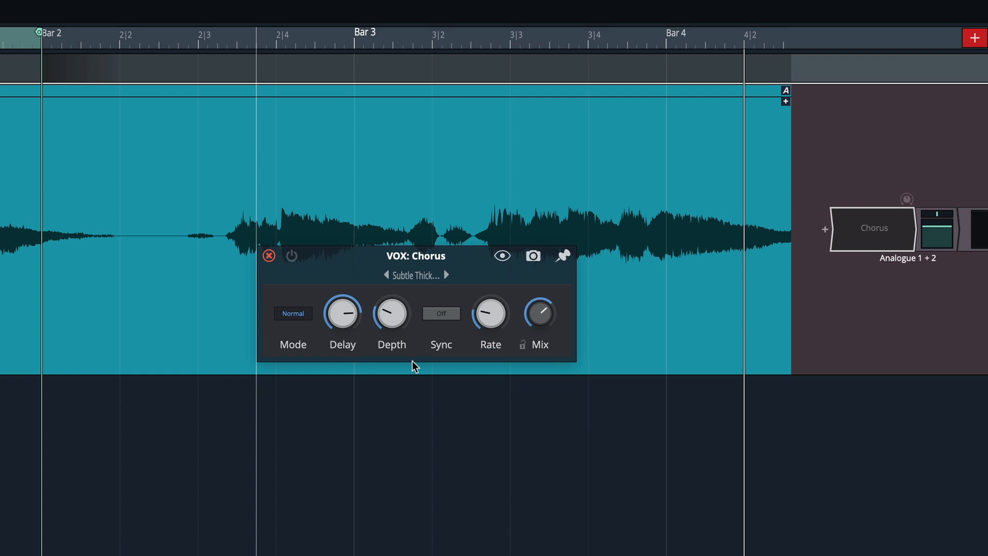
drag(345, 309, 350, 258)
drag(391, 305, 395, 322)
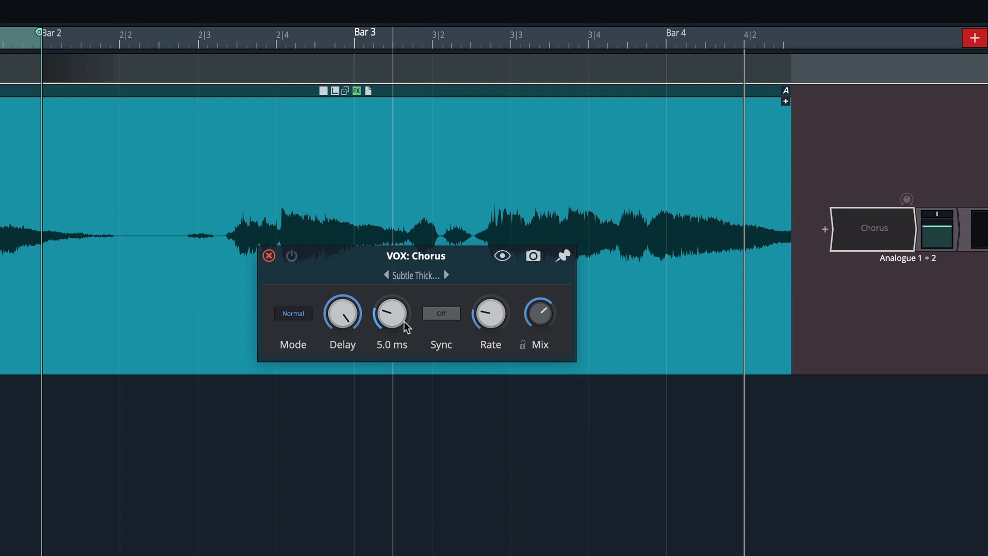
Turn on tempo Sync for the chorus and set its Note value to 1 bar.
click(453, 318)
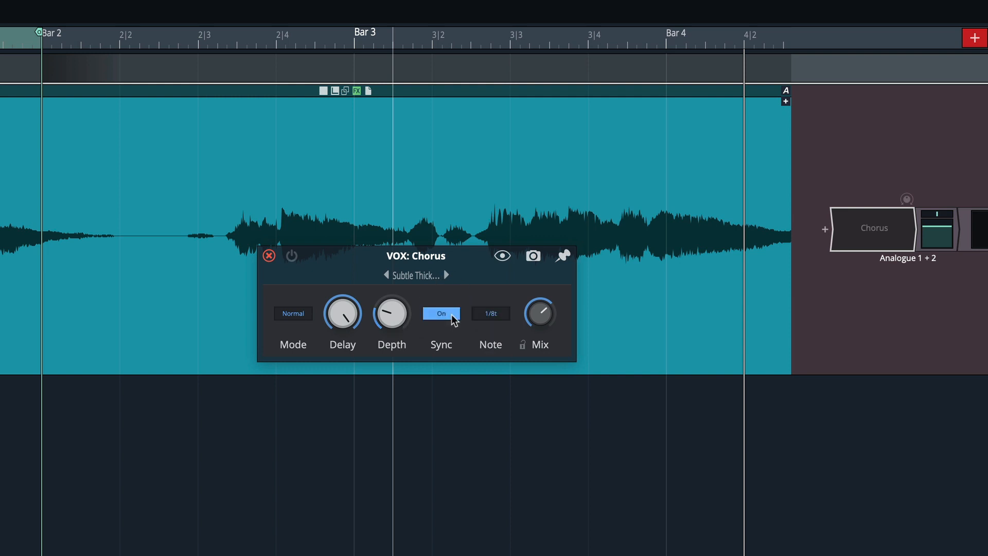
click(453, 319)
click(453, 318)
click(484, 317)
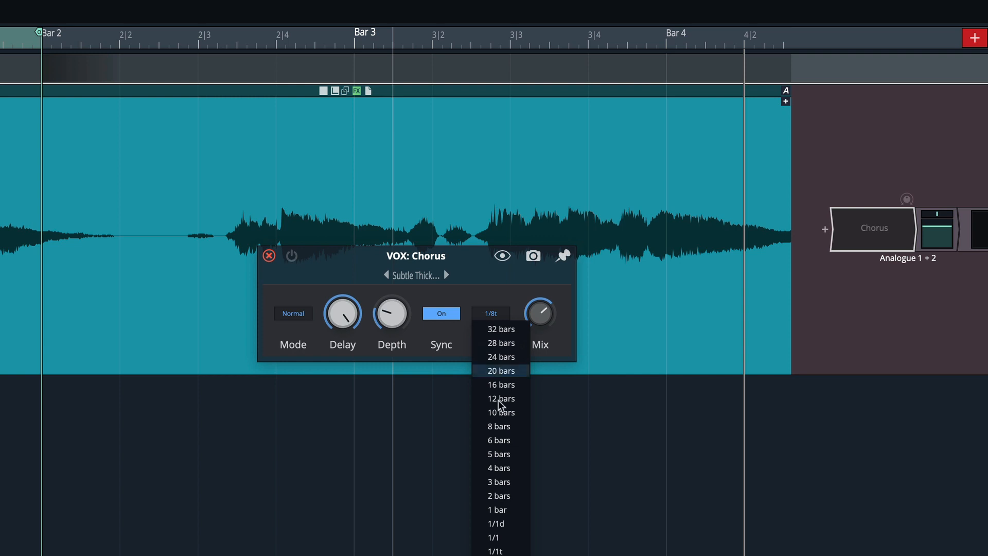
click(509, 509)
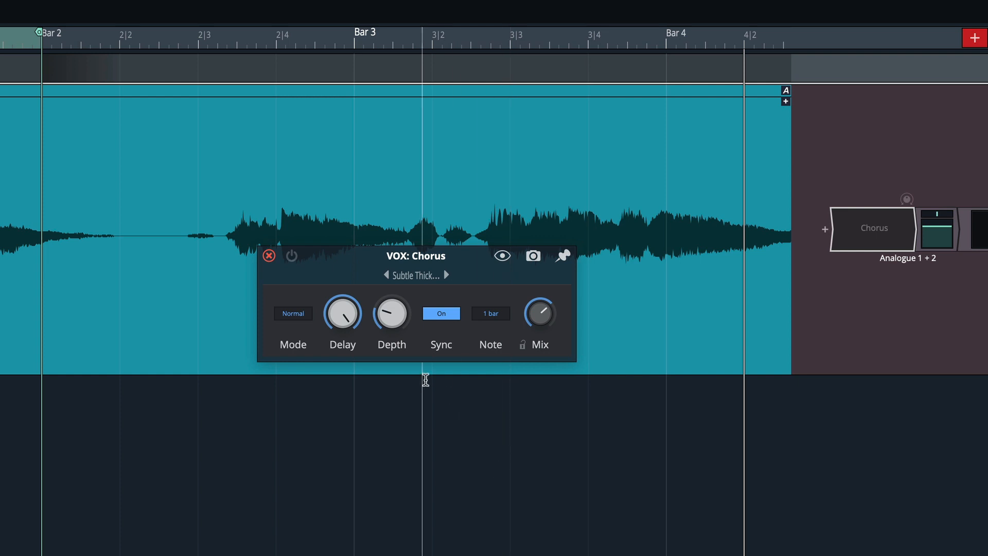
Turn Sync off again and set the chorus Mix to about 56%.
click(443, 316)
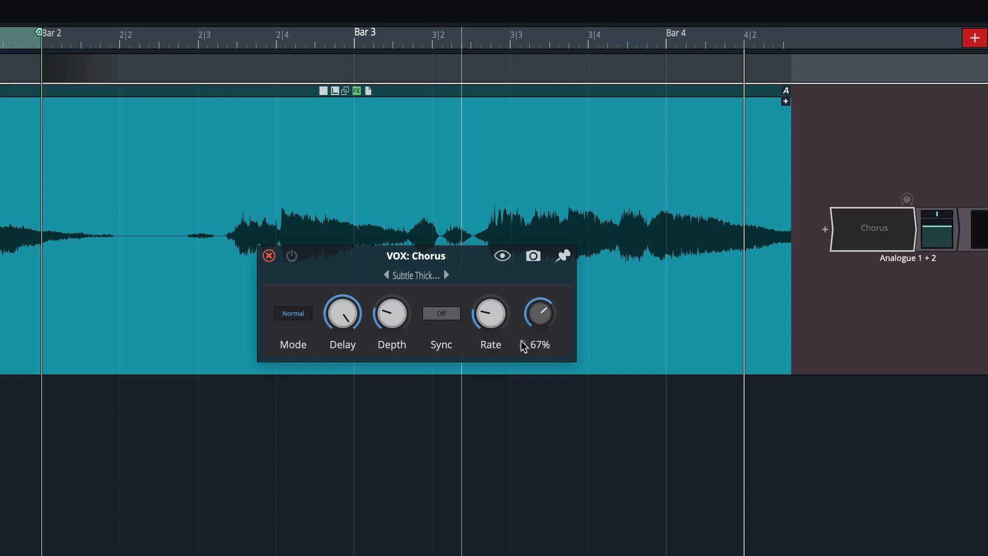
drag(540, 309, 558, 374)
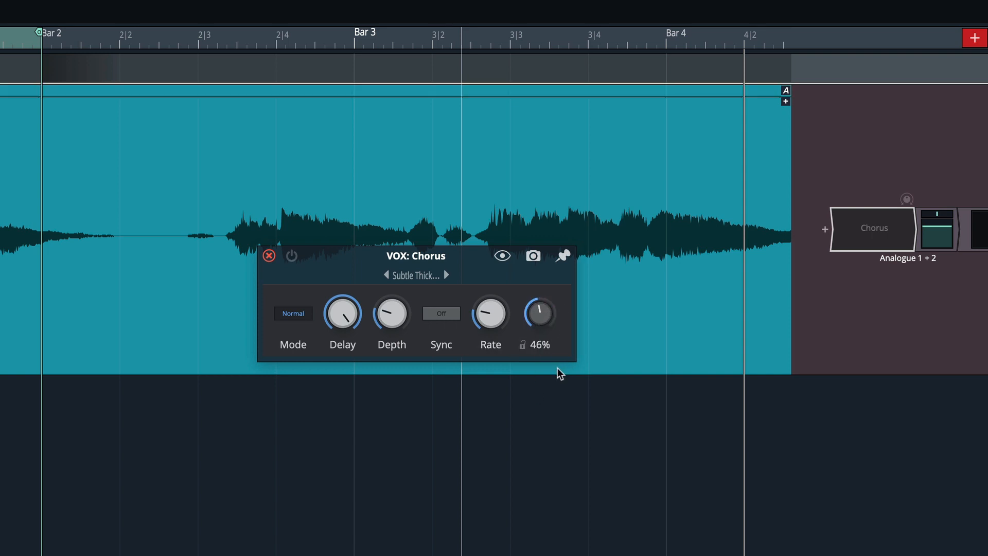
mouse_move(549, 333)
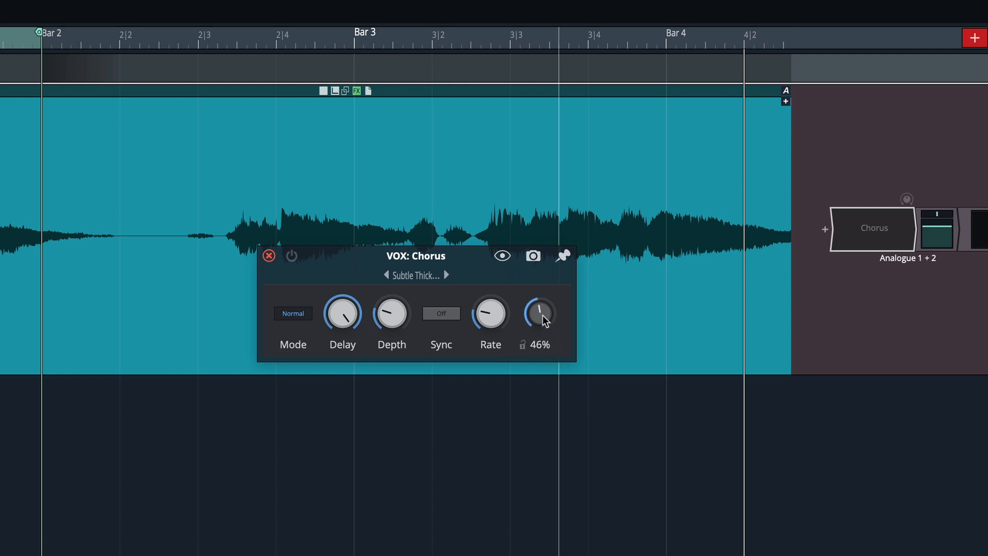
drag(544, 325, 533, 297)
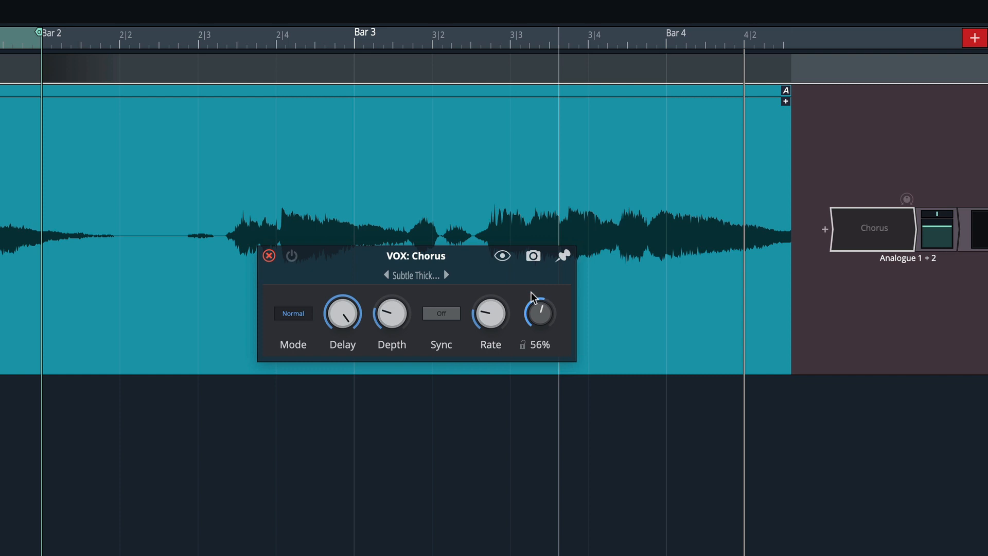
drag(538, 320, 536, 297)
drag(538, 302, 493, 325)
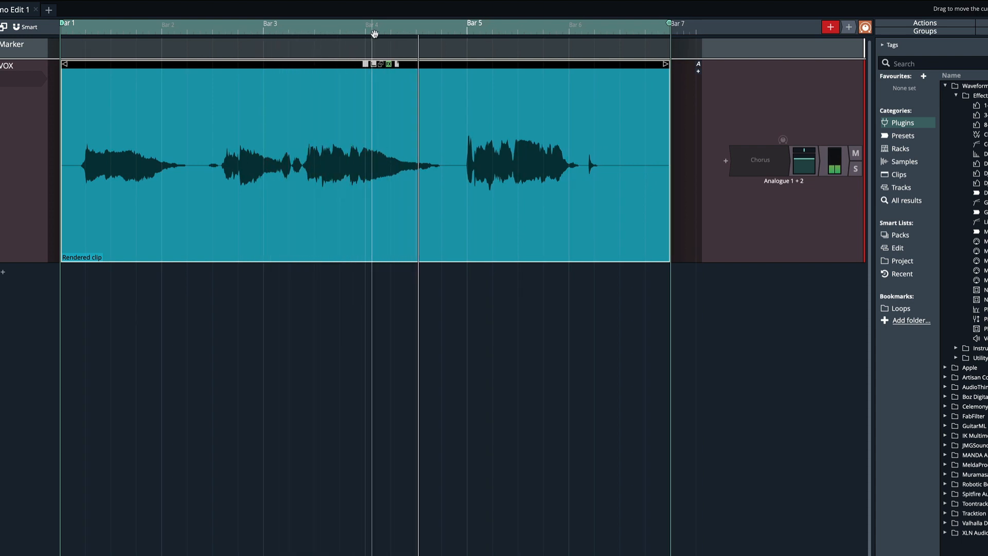
Play the vocal, reopen the Chorus plugin window and pin it on screen.
key(space)
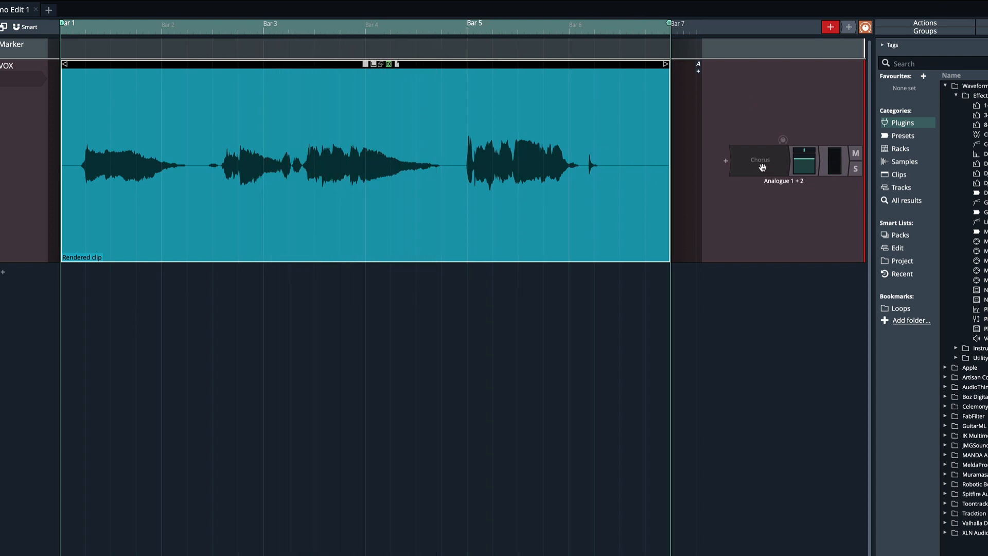
double_click(763, 165)
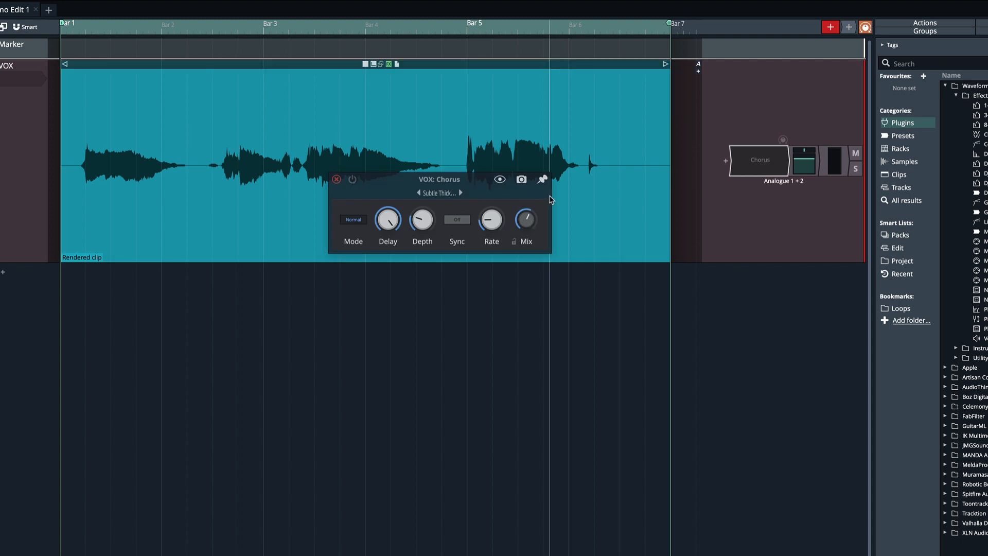
click(544, 180)
drag(464, 184, 410, 196)
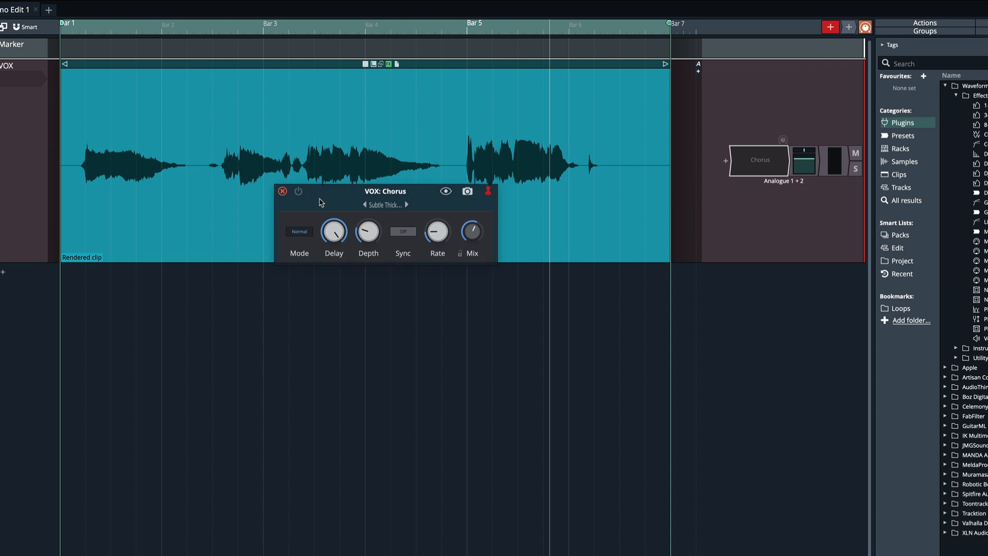
Enable the Chorus plugin and switch its Mode to Wide.
click(299, 191)
key(space)
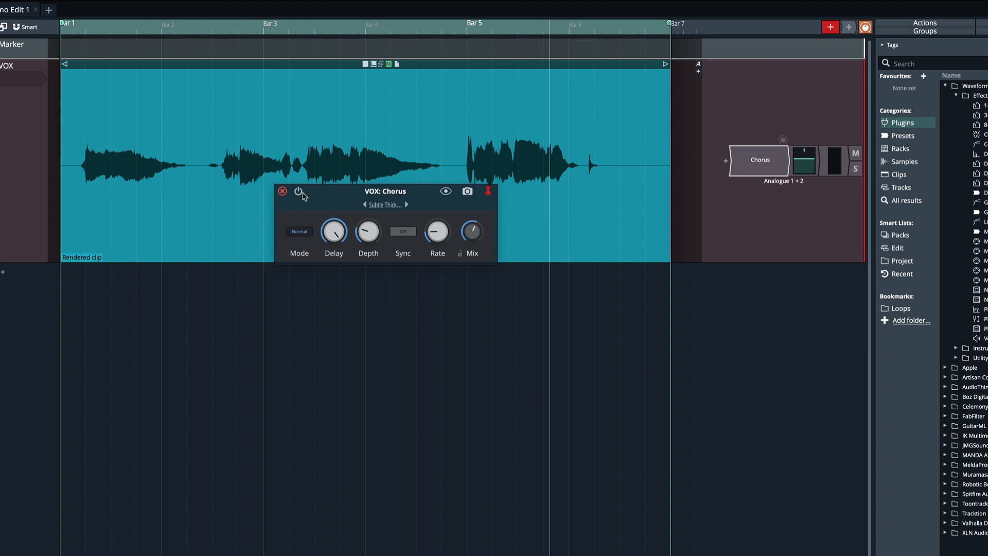
click(404, 299)
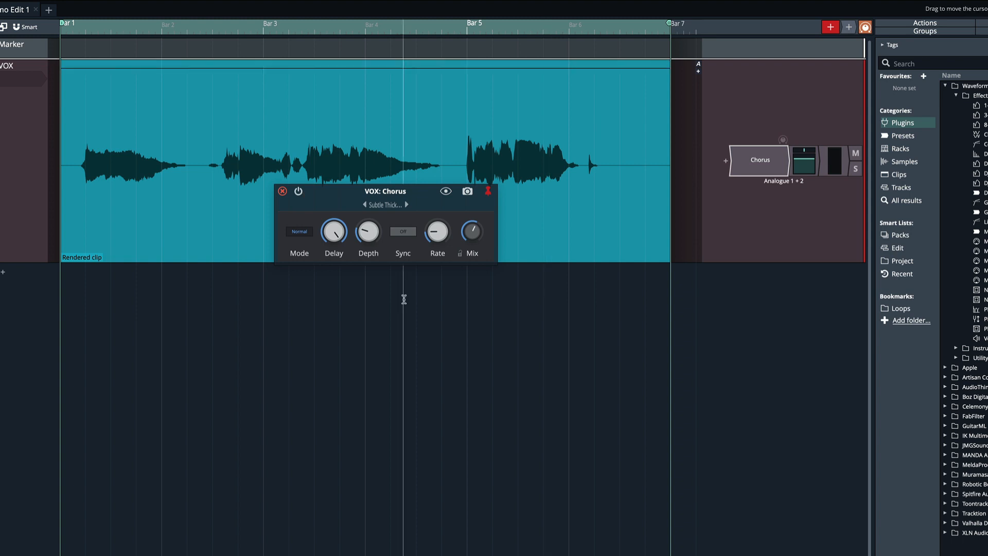
click(340, 271)
click(302, 232)
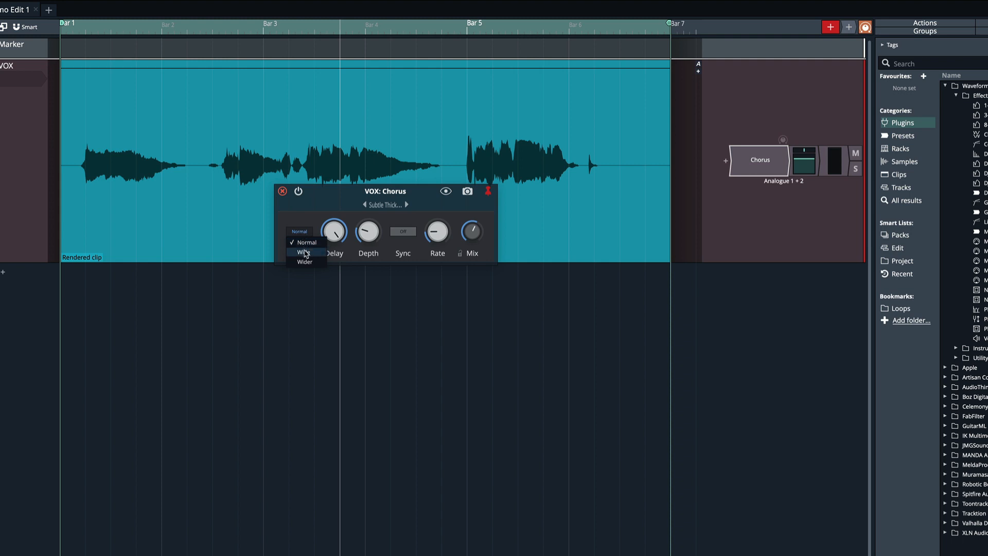
click(304, 252)
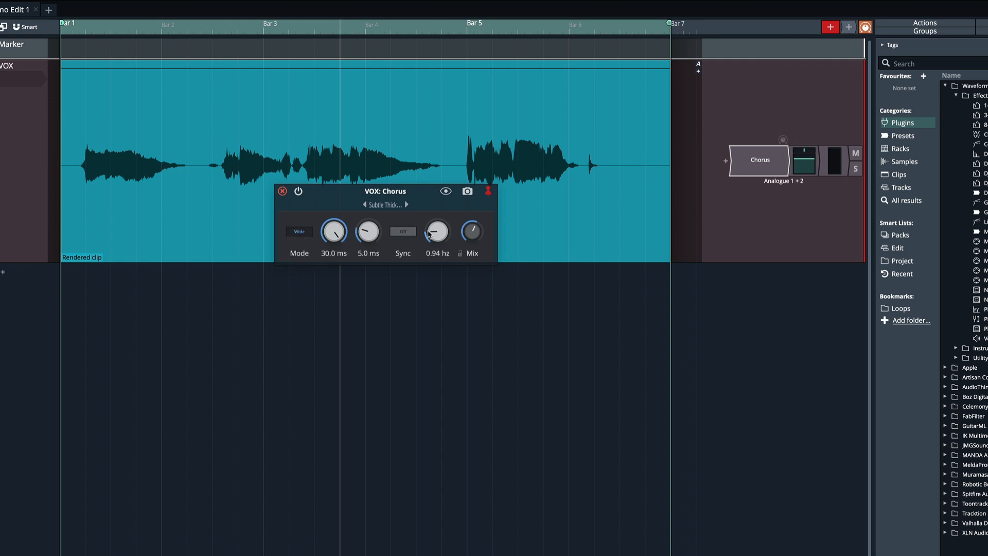
Set the chorus Mix to 100% and play the vocal to audition the effect.
drag(472, 232, 465, 153)
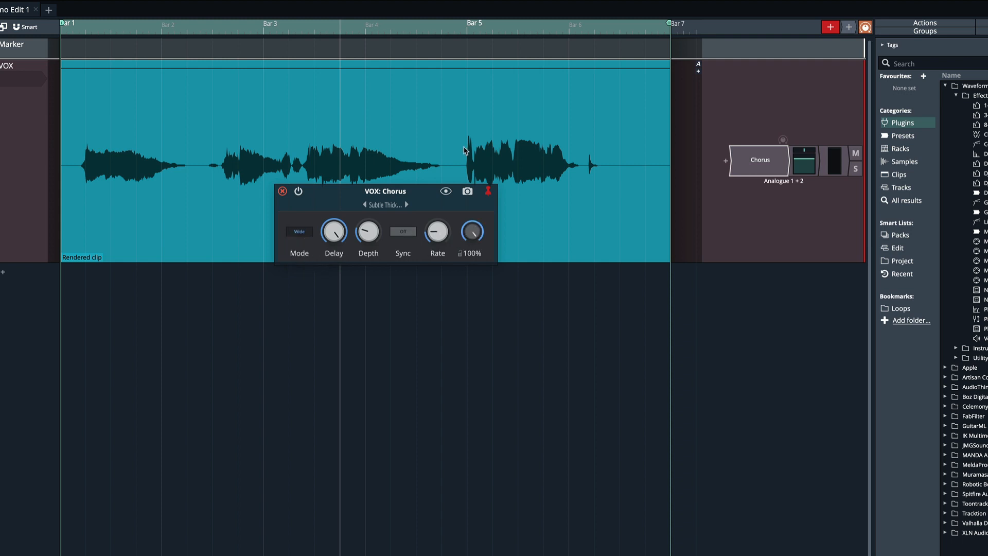
click(464, 147)
key(space)
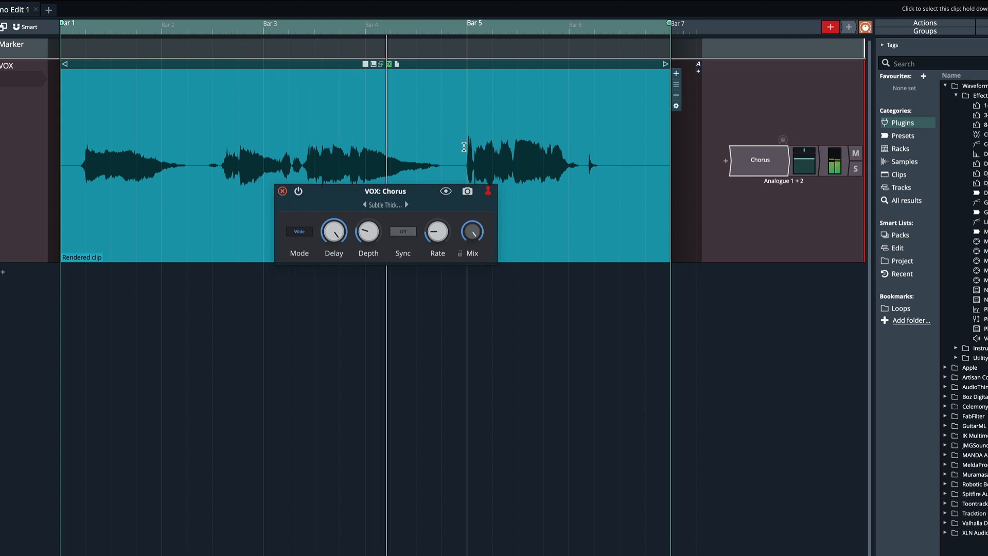
key(space)
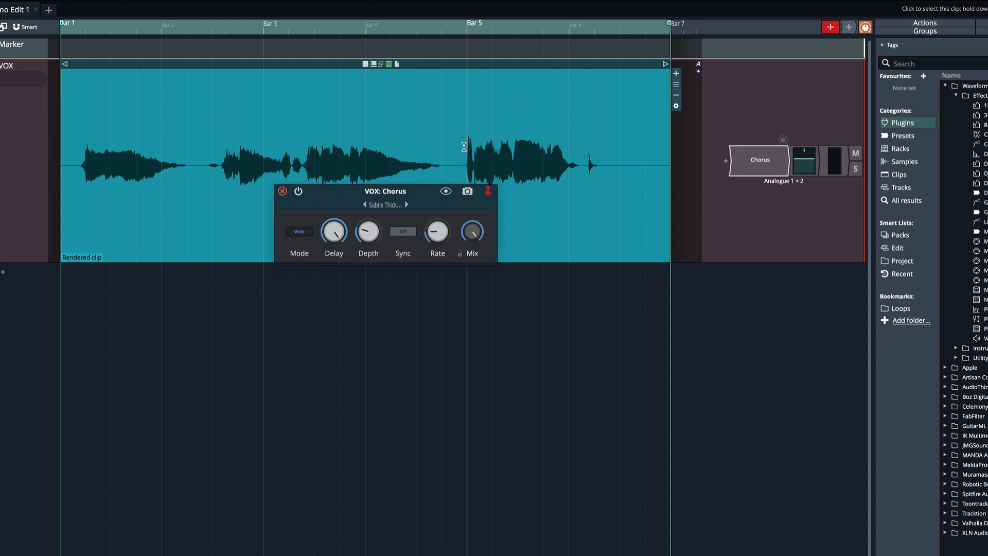
key(space)
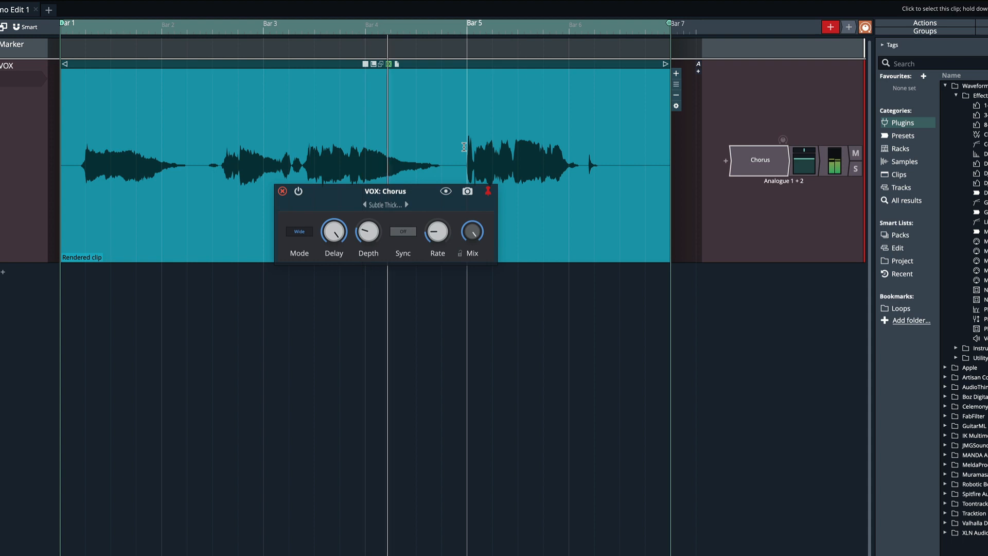
key(space)
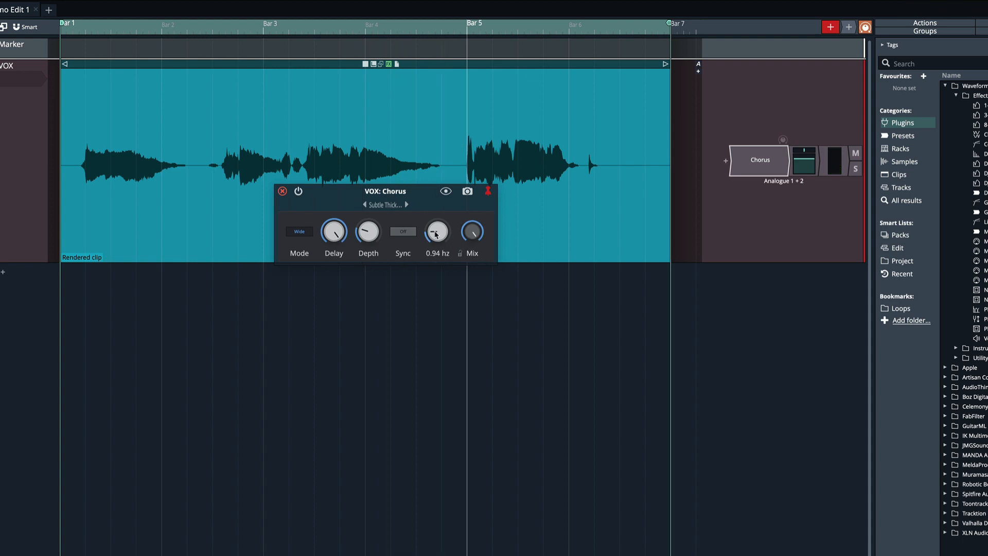
Raise the chorus Rate and set the Depth to 10.3 ms, auditioning the result.
drag(437, 233, 433, 179)
drag(367, 233, 363, 194)
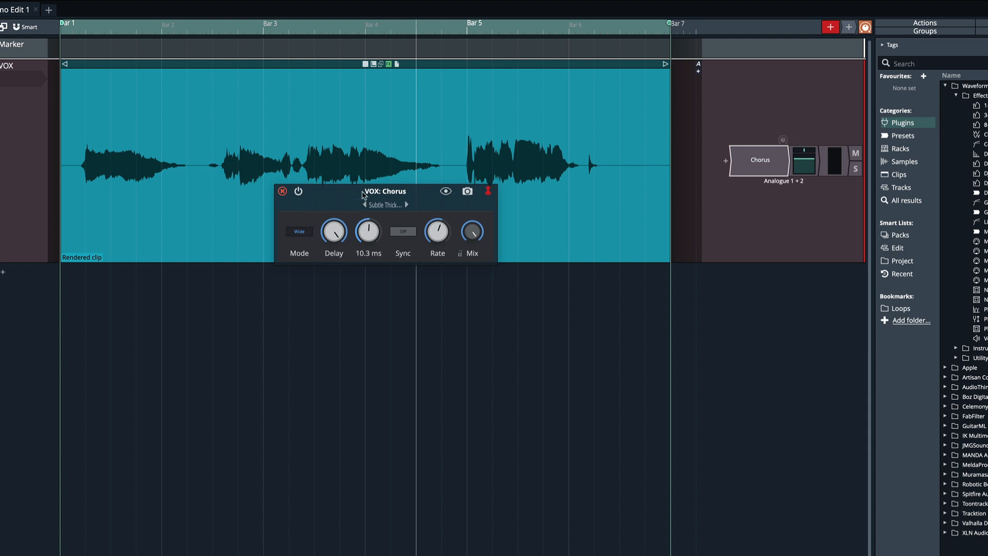
key(space)
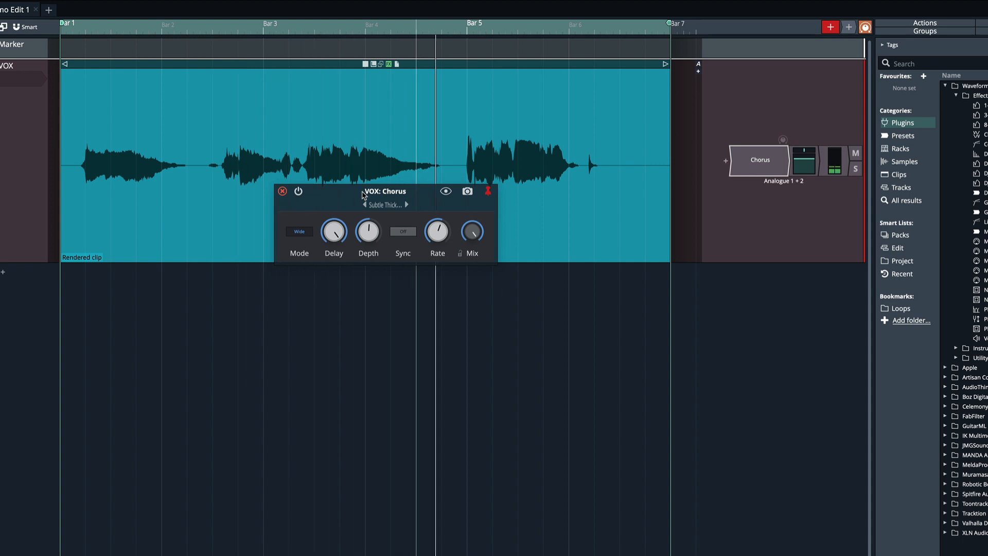
key(space)
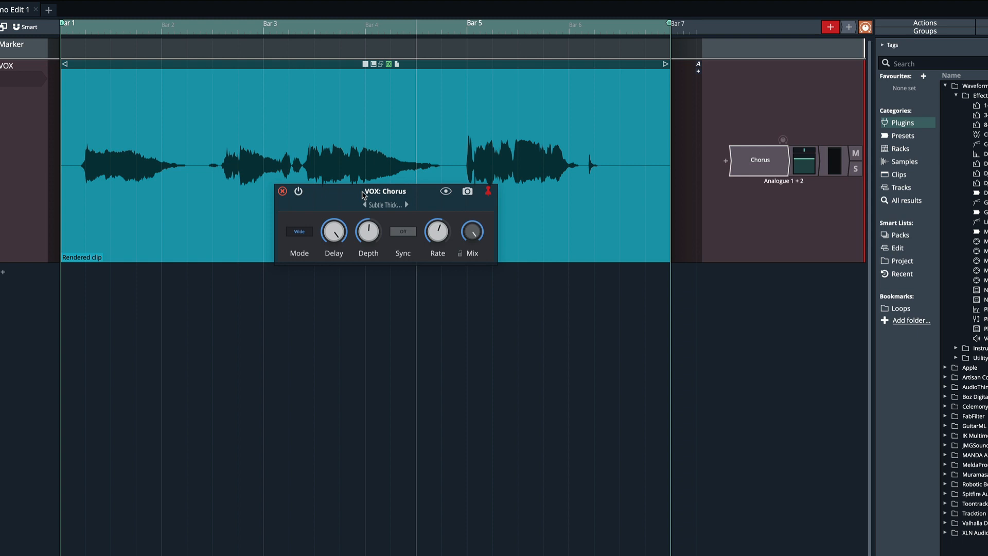
Lower the chorus Rate and set the Depth to 9.1 ms while auditioning.
drag(438, 243, 437, 280)
key(space)
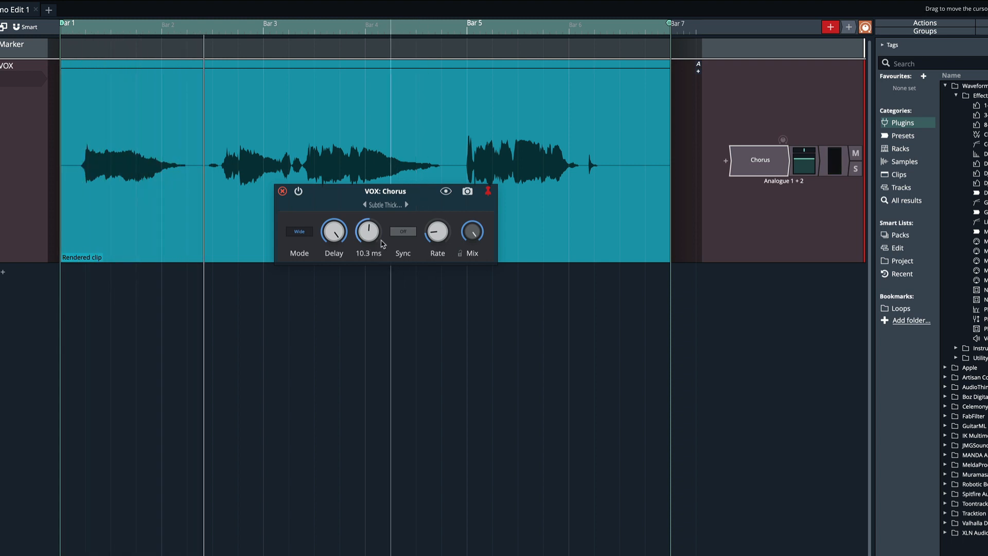
drag(369, 231, 371, 241)
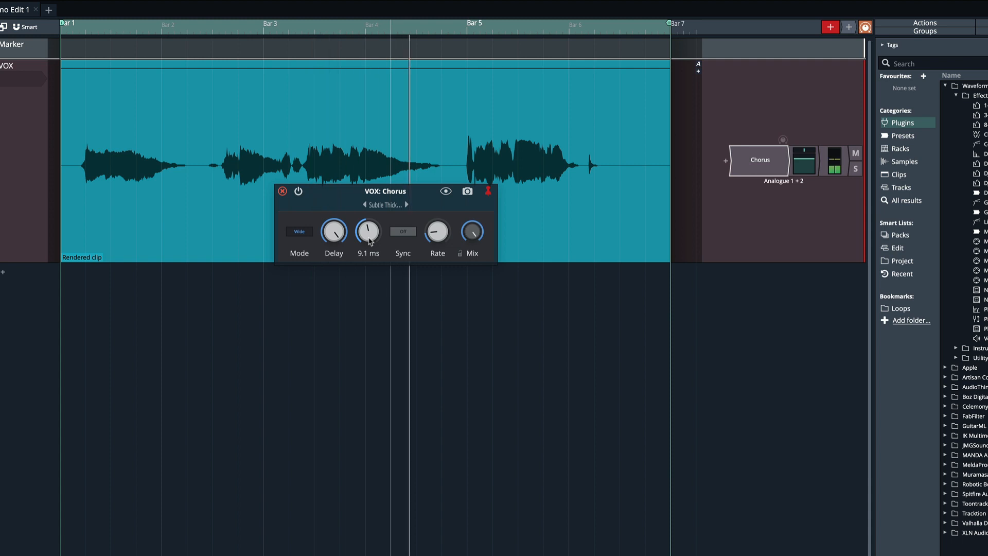
key(space)
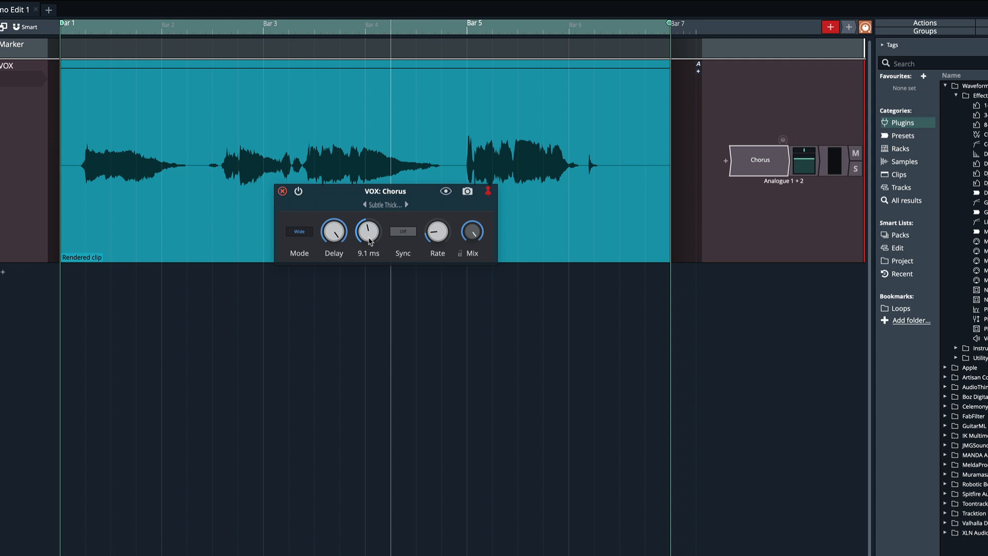
Select the vocal clip and play it to audition the chorus settings.
click(75, 223)
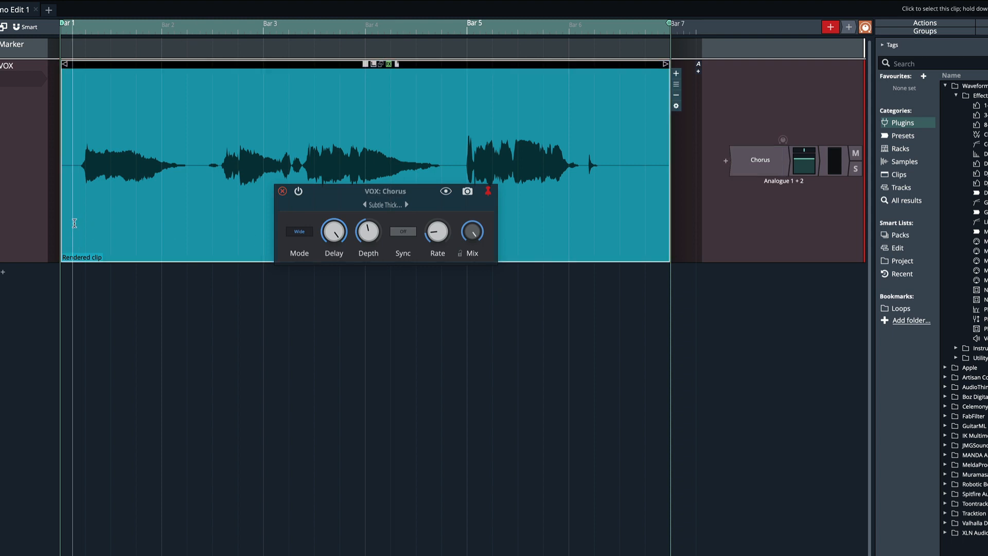
key(space)
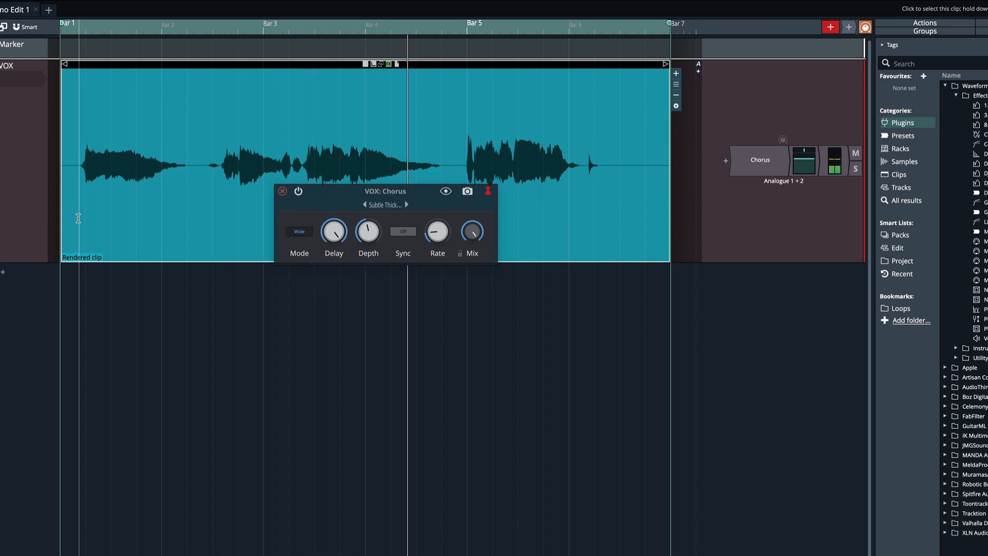
key(space)
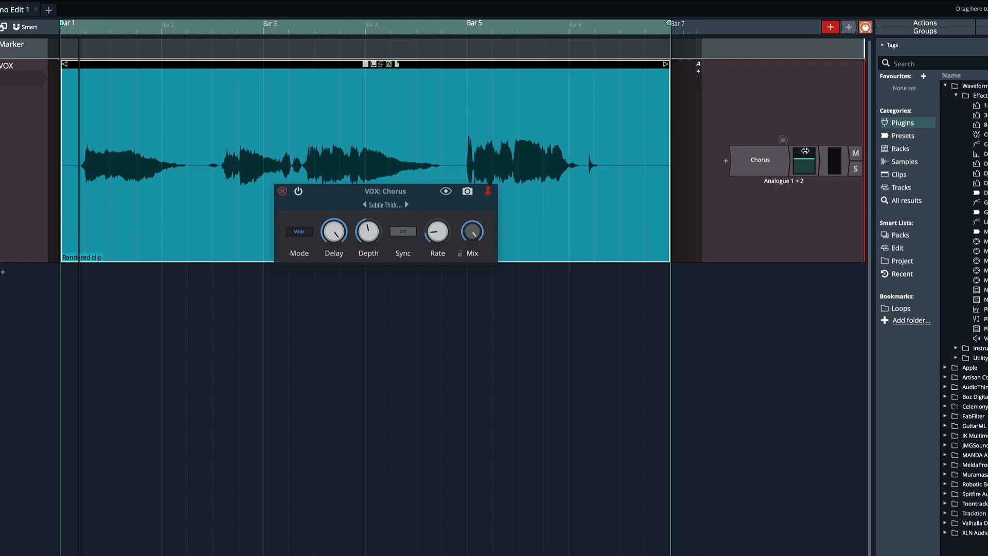
Nudge the VOX track's level control slightly and start playback of the vocal.
click(808, 150)
mouse_move(810, 149)
mouse_down()
mouse_move(821, 149)
mouse_move(807, 156)
mouse_up()
key(space)
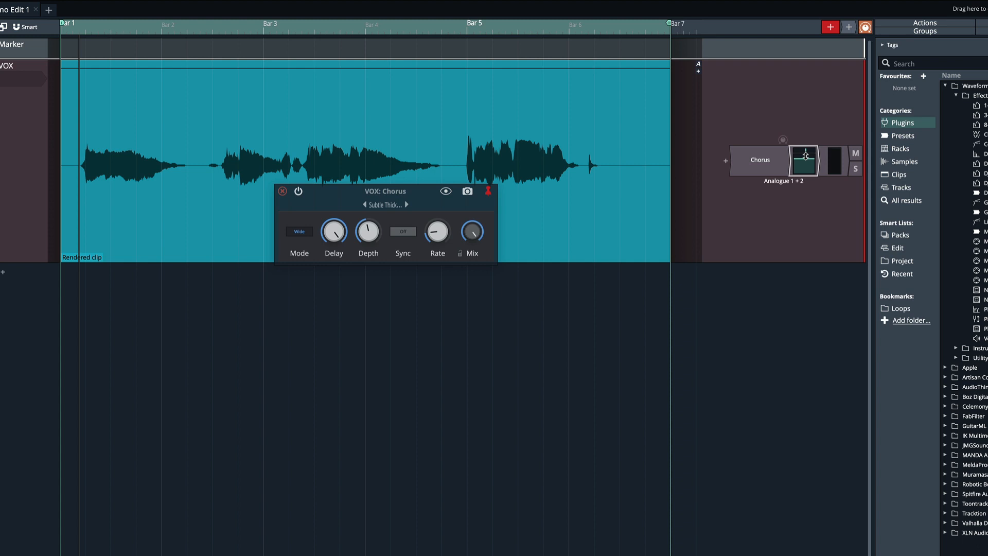
Switch the VOX chorus Mode to Wider.
drag(345, 194, 338, 179)
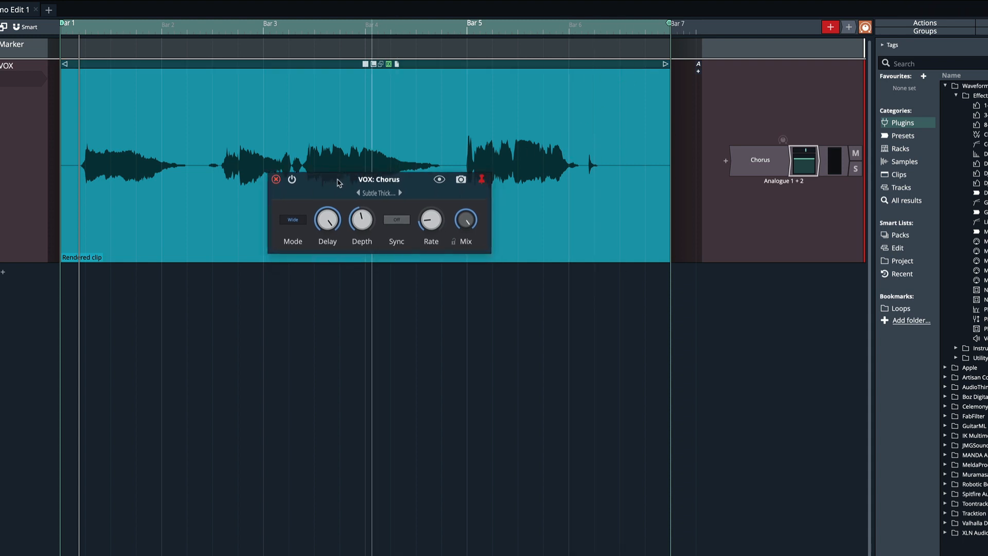
click(295, 220)
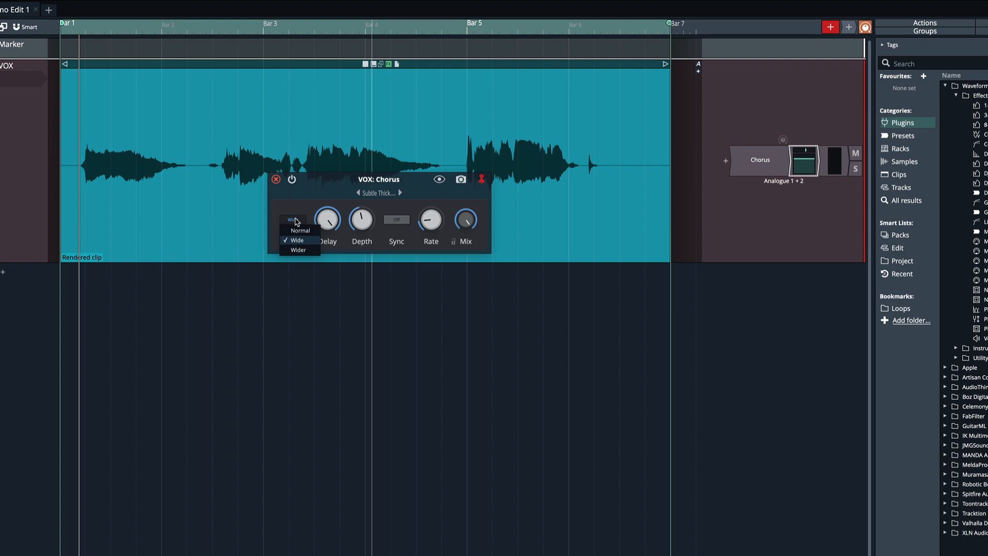
click(300, 251)
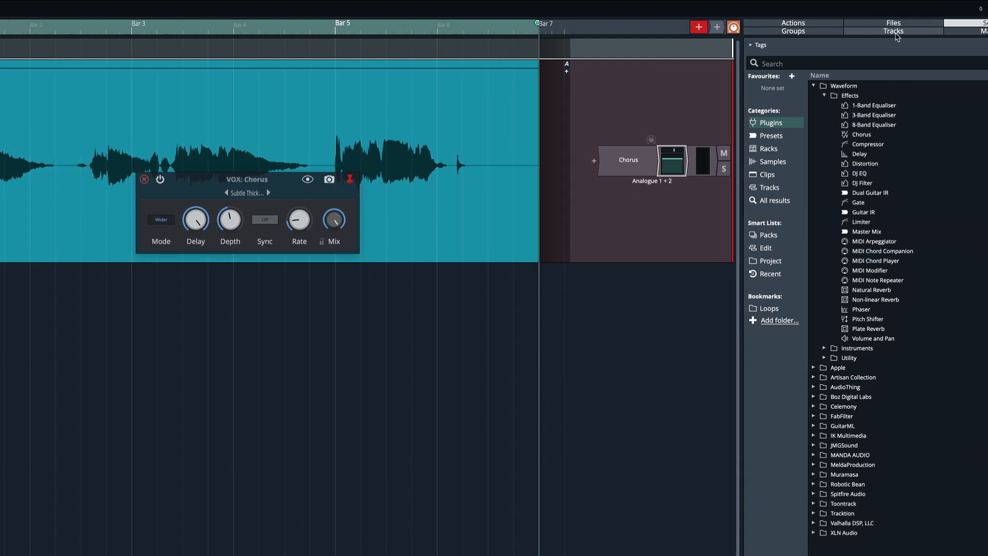
Open the Tracks list and switch the arrangement view from the VOX track to the GTR track.
click(829, 32)
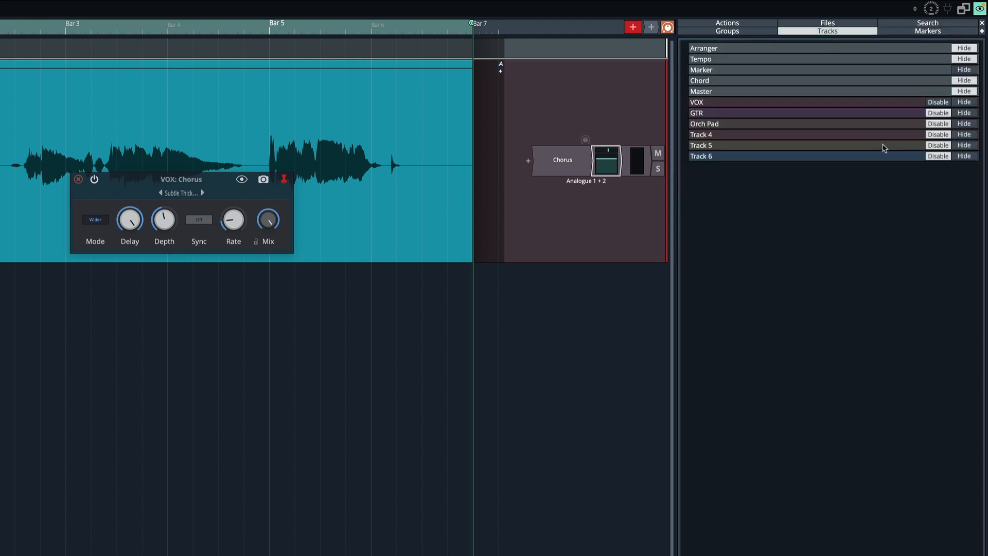
click(936, 107)
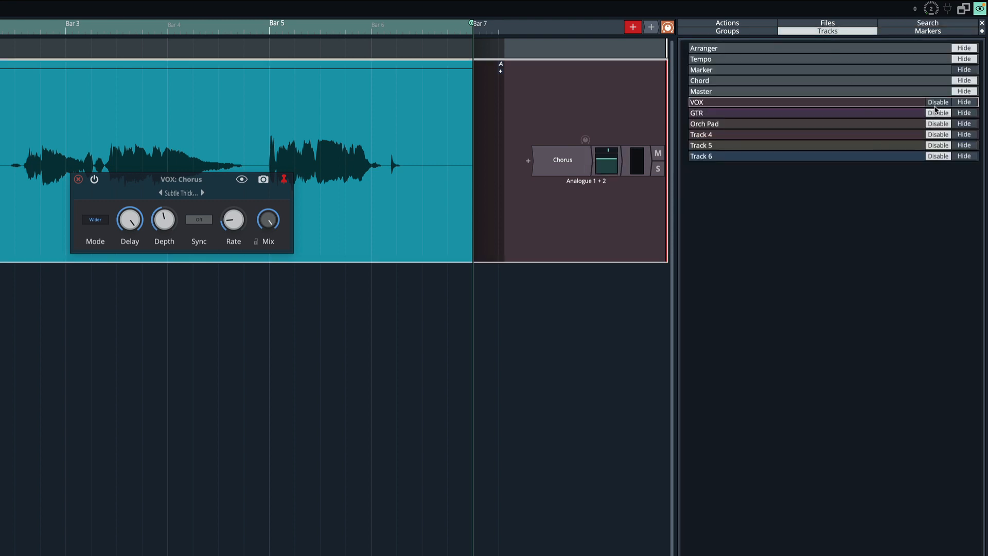
click(937, 105)
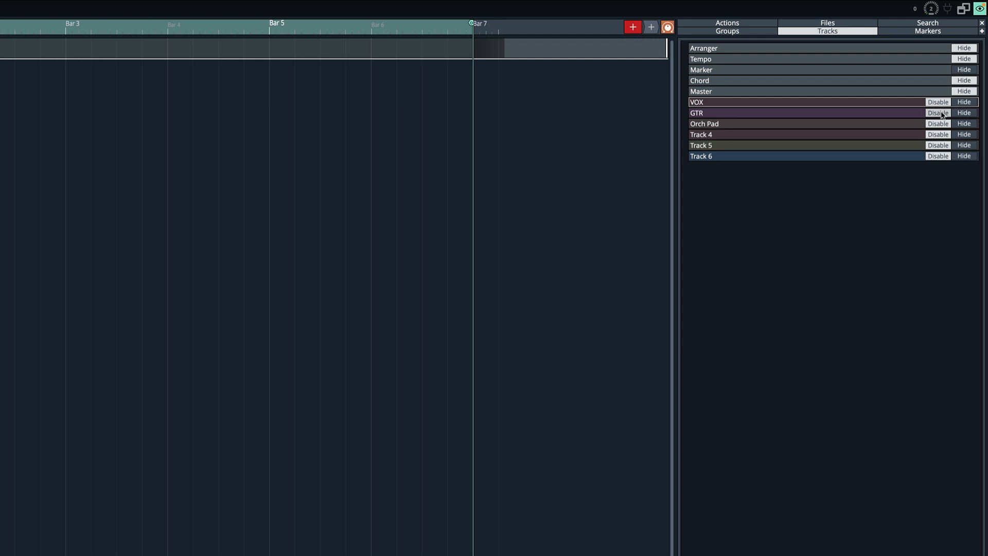
click(941, 114)
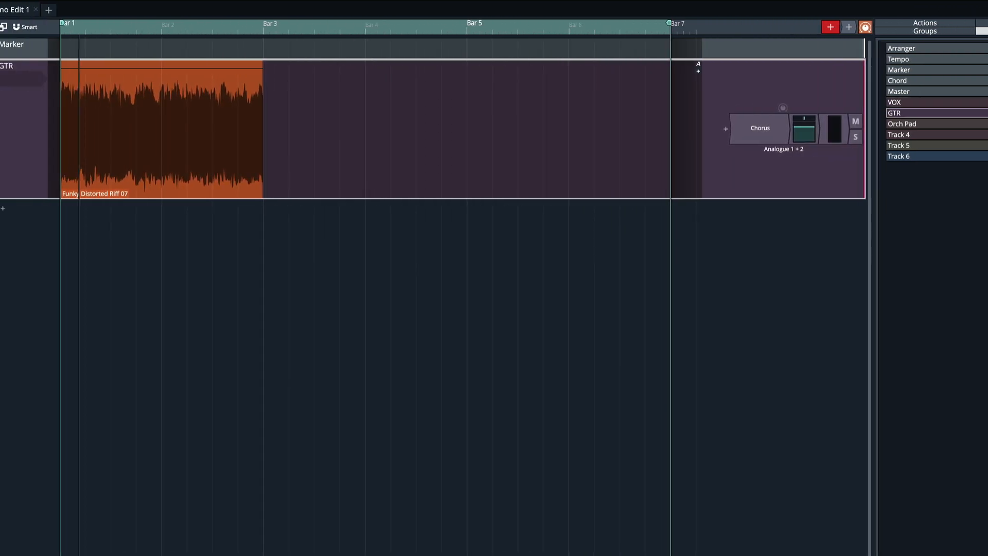
Open the GTR track's Chorus plugin and load the Haas Effect Doubler preset.
click(140, 71)
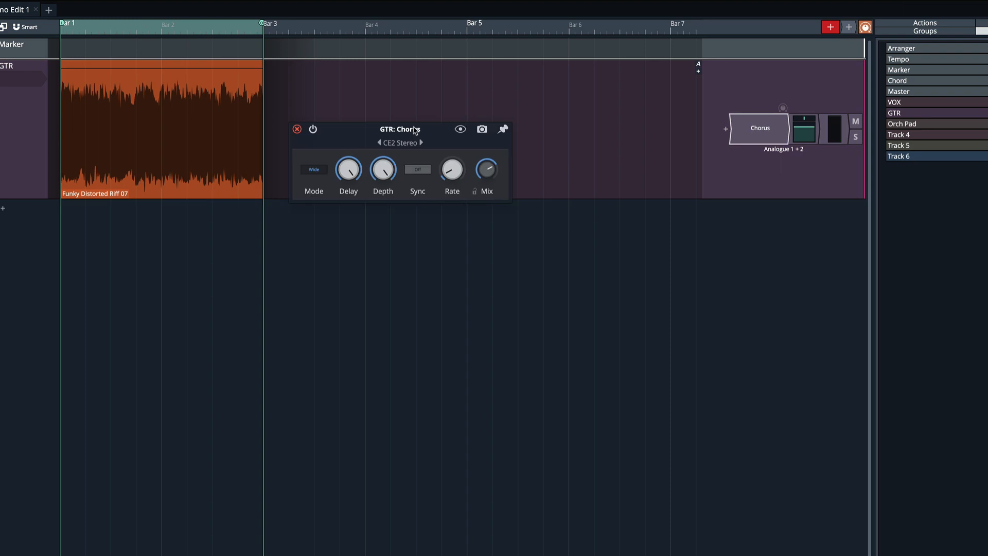
click(405, 144)
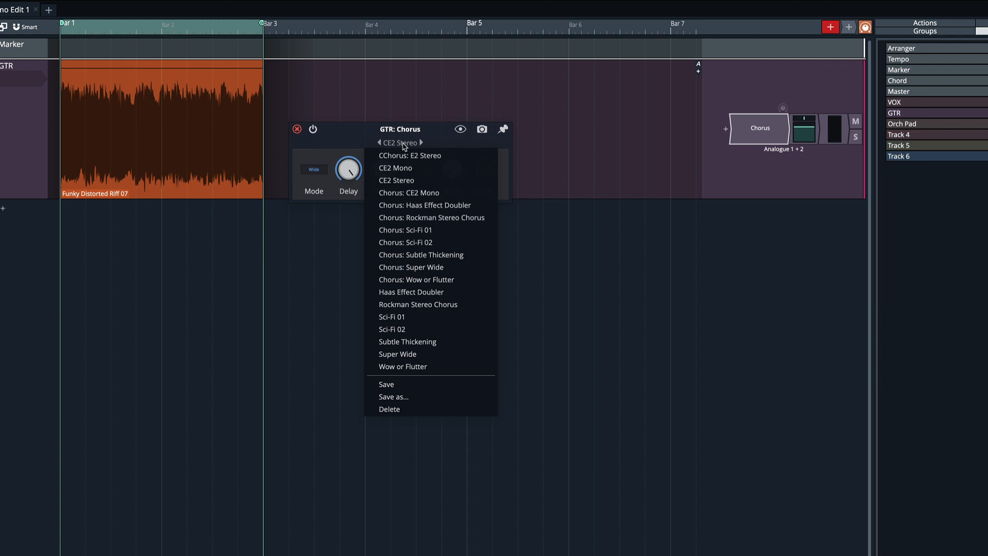
click(415, 293)
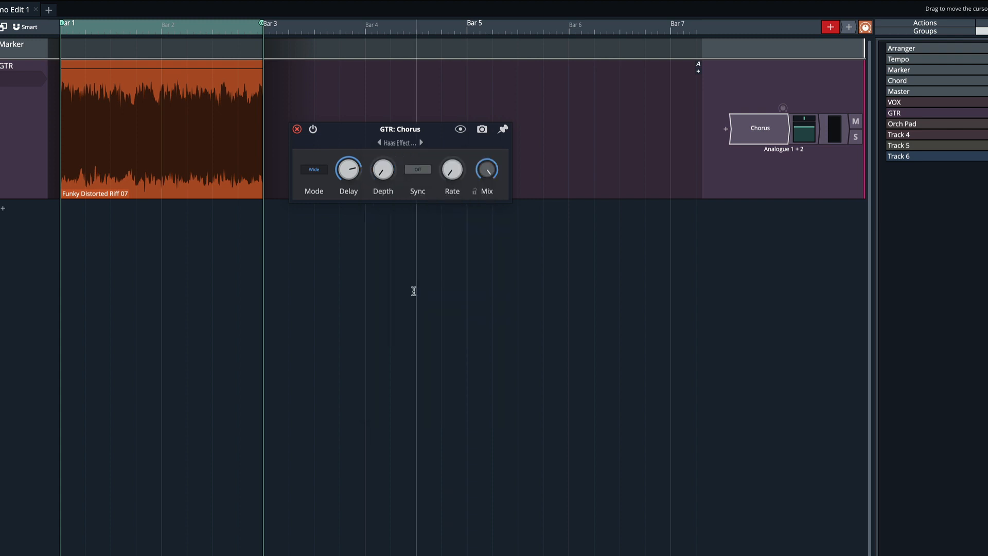
Play the guitar riff to audition the Haas Effect Doubler chorus settings.
key(space)
mouse_move(349, 169)
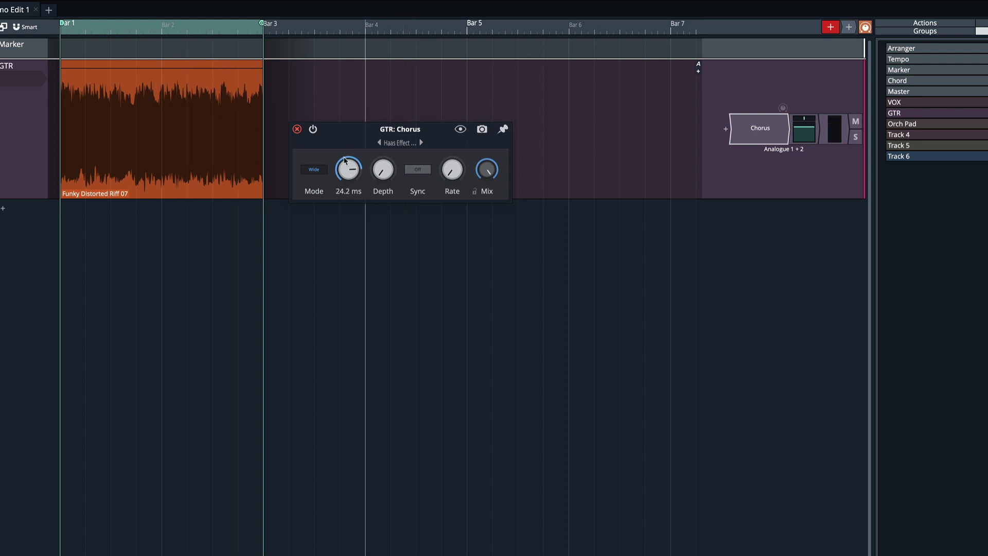
mouse_move(456, 169)
key(space)
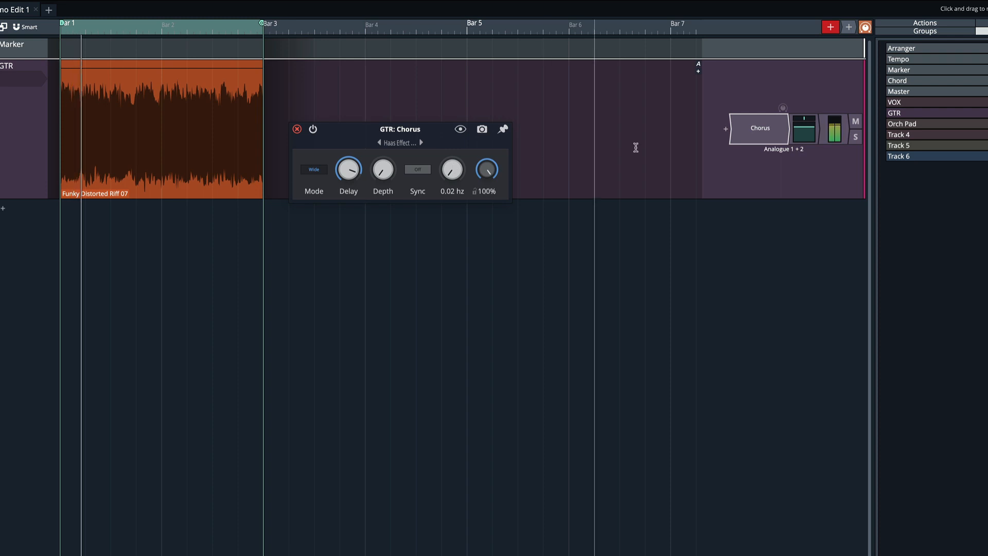
Nudge the GTR track's level control while playing, then stop playback and select the Chorus plugin.
drag(805, 119, 817, 118)
key(space)
click(761, 129)
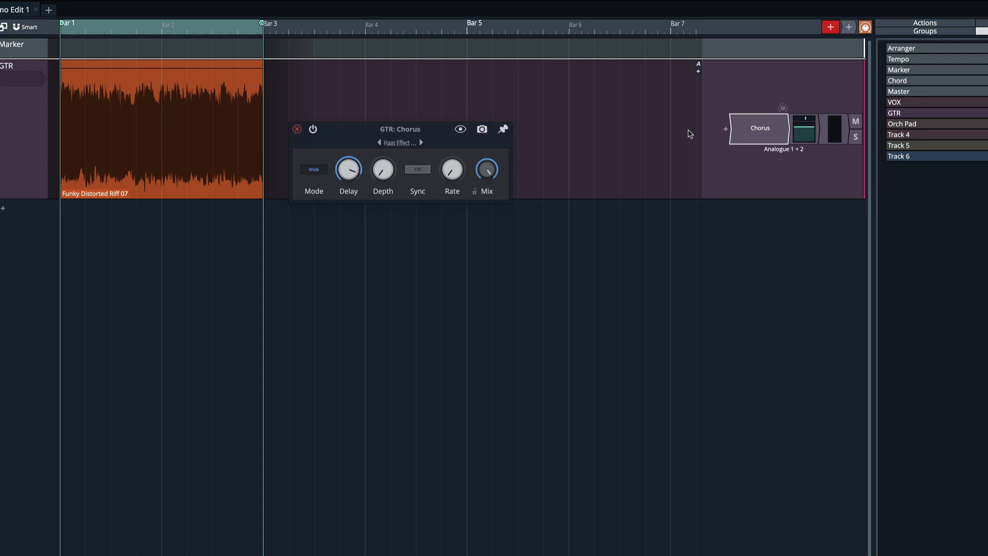
Pin the GTR Chorus window and switch its Mode to Wider, then play the guitar.
click(503, 128)
drag(353, 137, 362, 107)
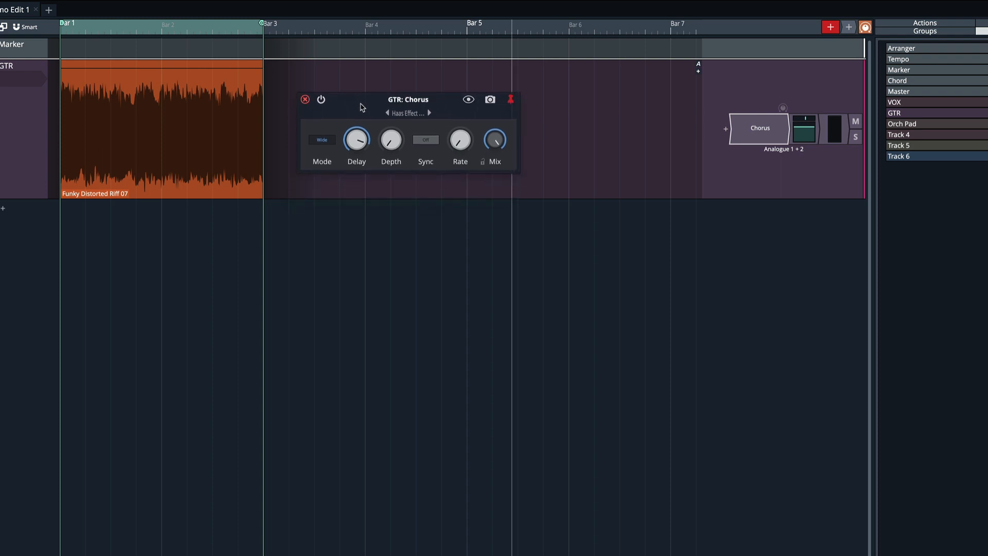
click(321, 139)
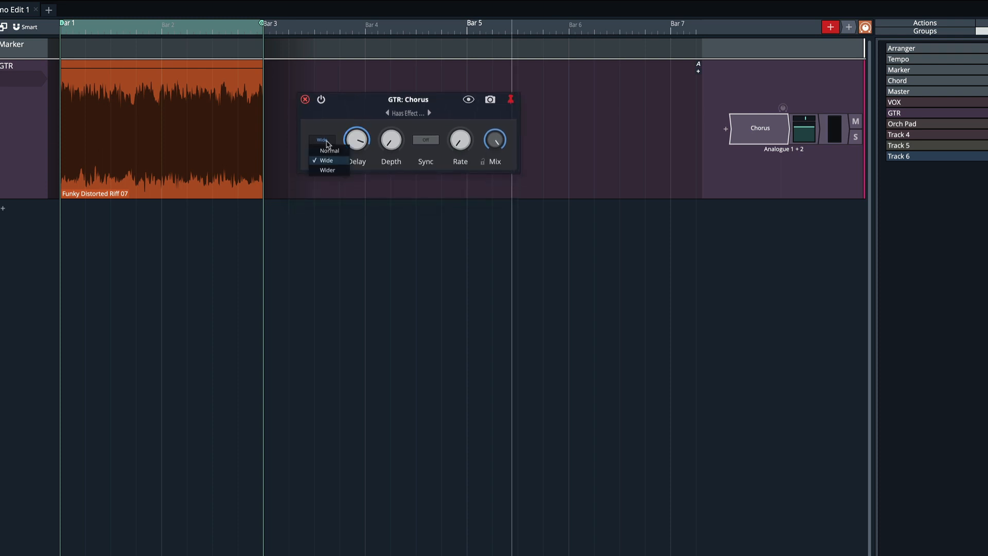
click(329, 170)
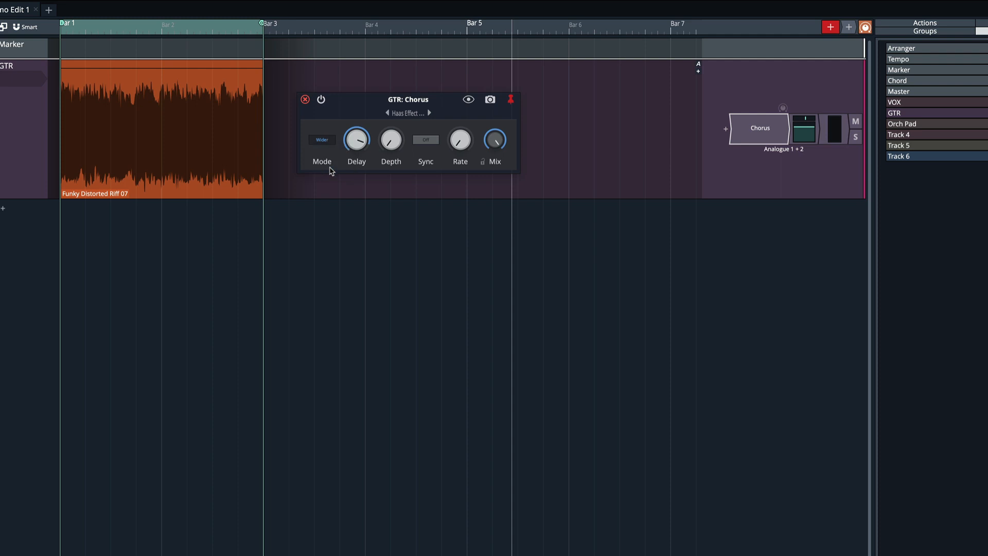
key(space)
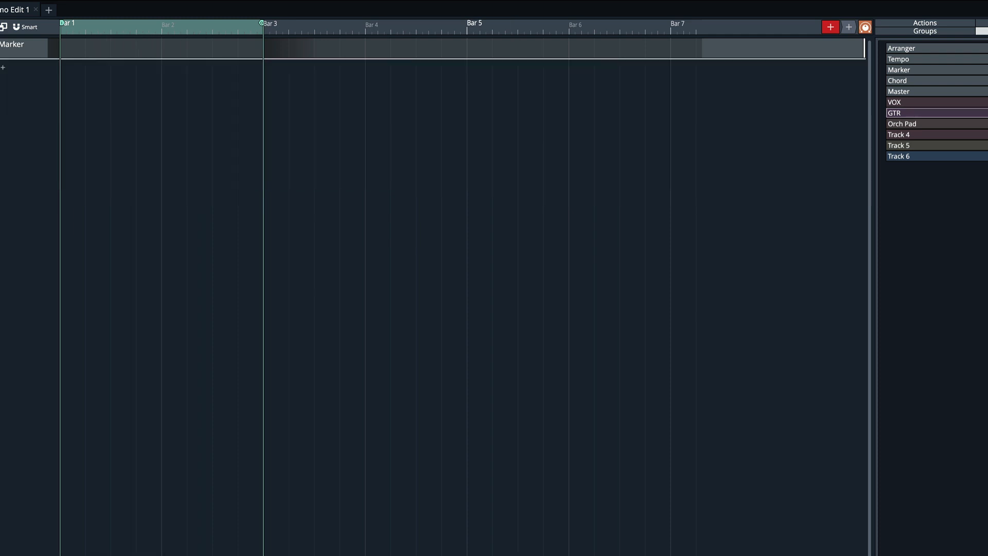
Show the Orch Pad track, open its Chorus plugin and load the Wow or Flutter preset.
click(978, 123)
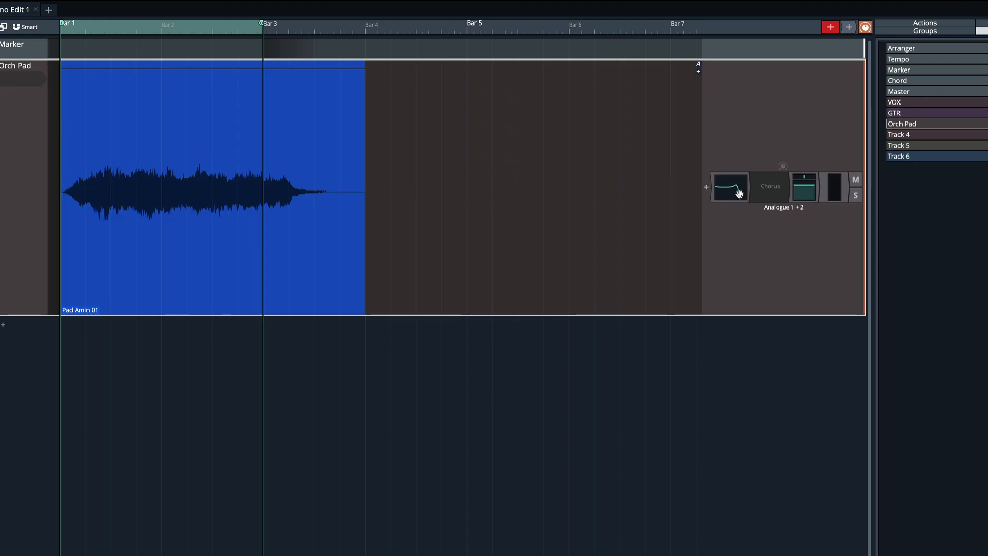
click(771, 187)
click(489, 185)
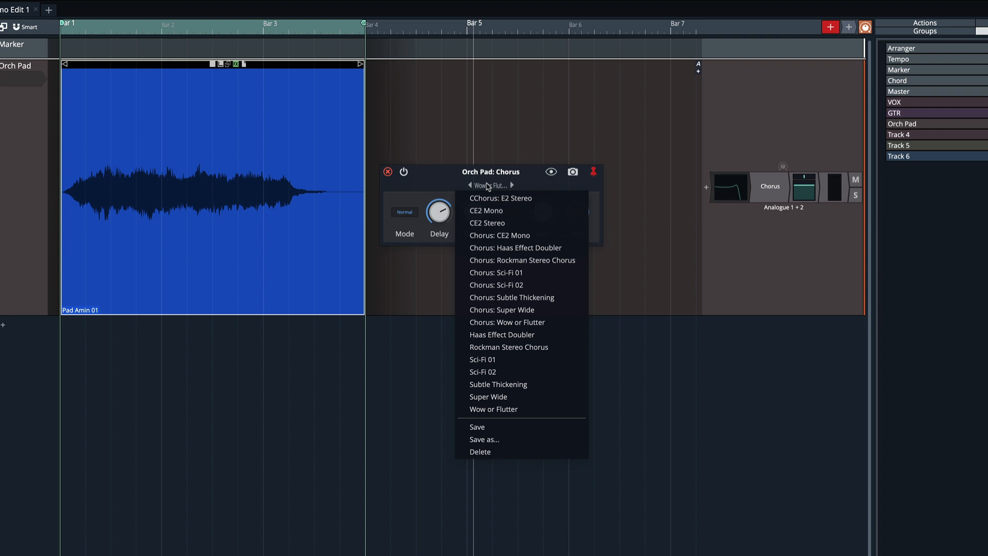
click(508, 408)
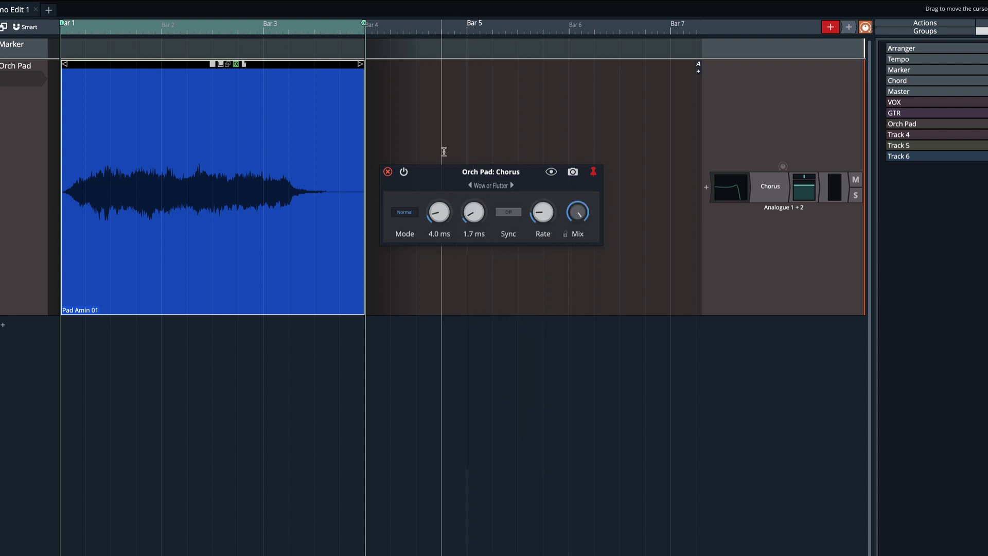
Compare the pad with the chorus bypassed and re-enabled while playing.
click(405, 172)
click(405, 173)
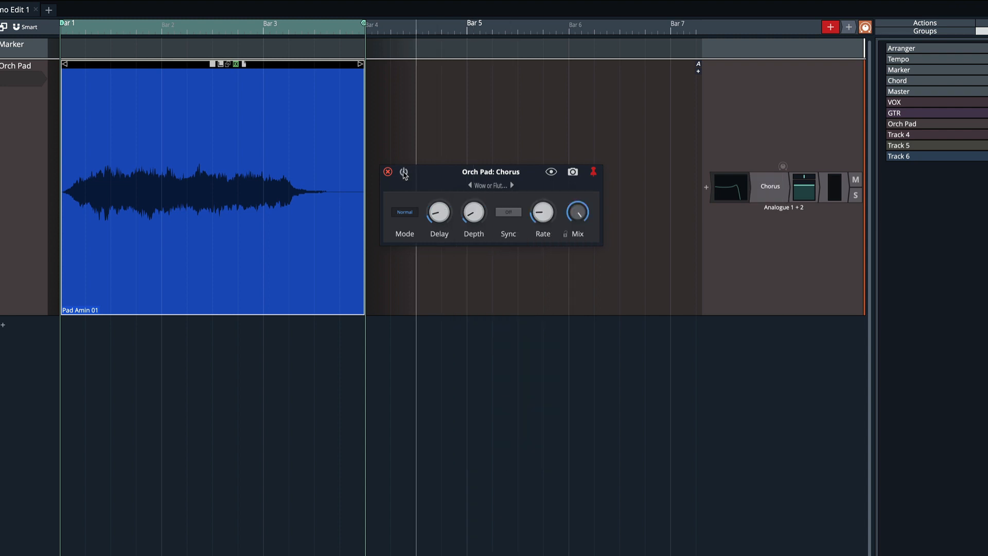
key(space)
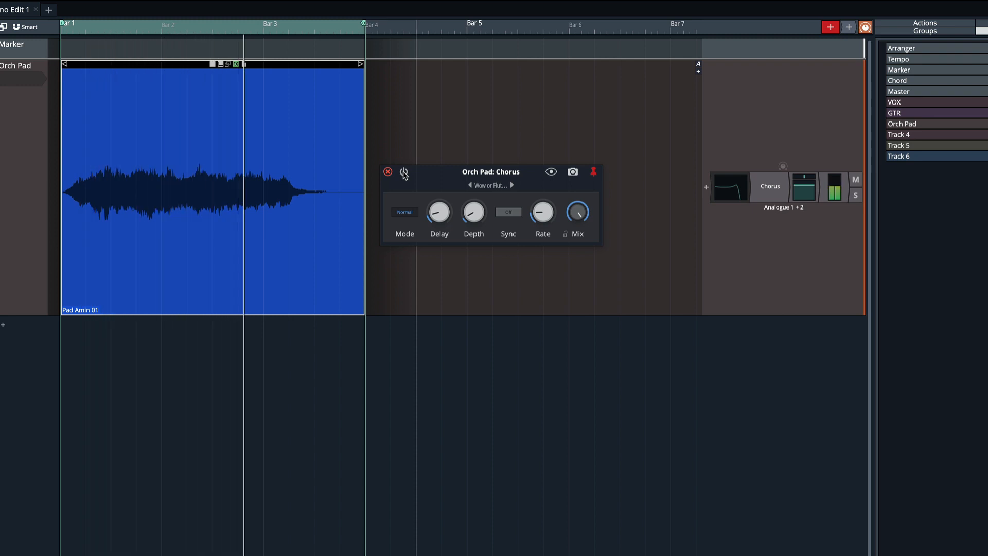
key(space)
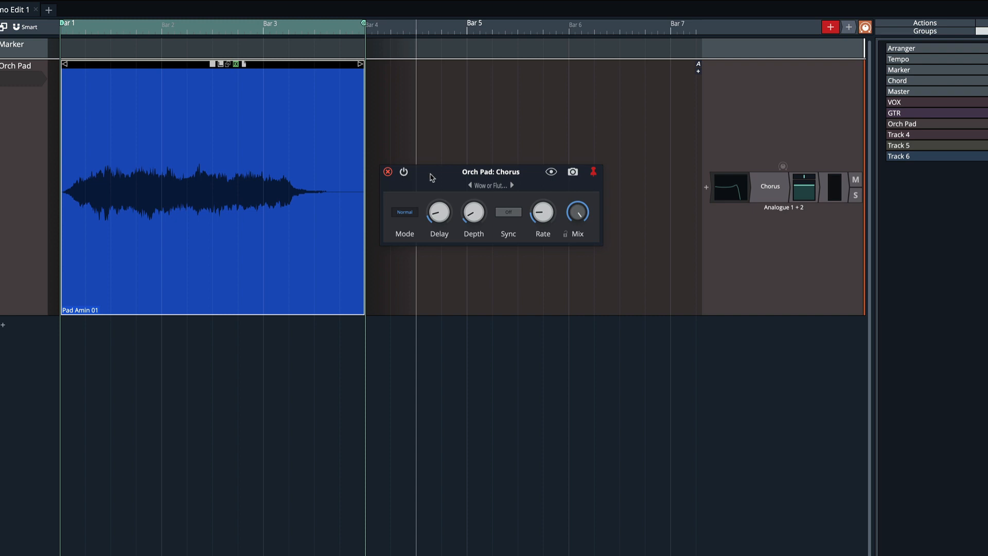
Play the pad and adjust the chorus Depth, setting the Rate to 1.58 Hz.
drag(439, 216, 432, 178)
key(space)
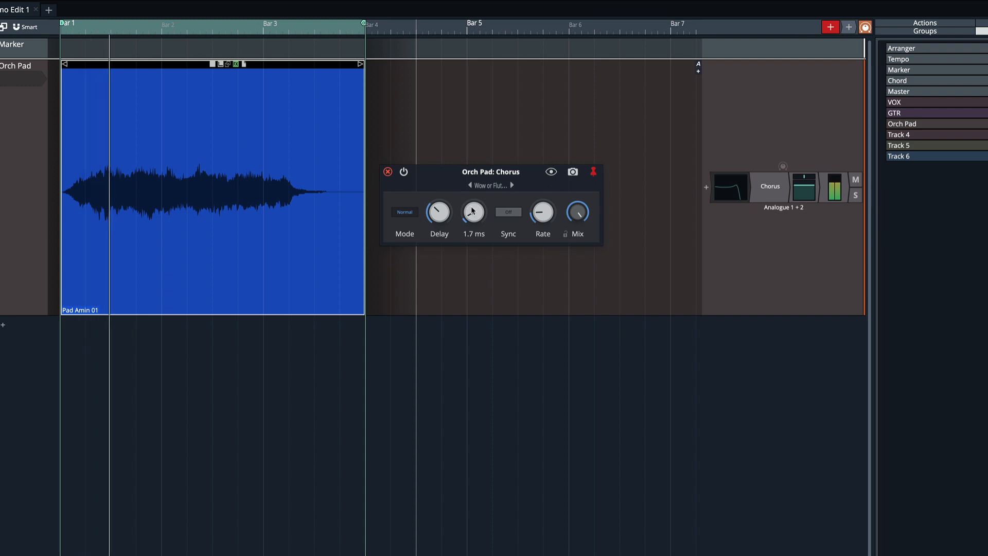
drag(471, 208, 468, 191)
drag(543, 211, 542, 167)
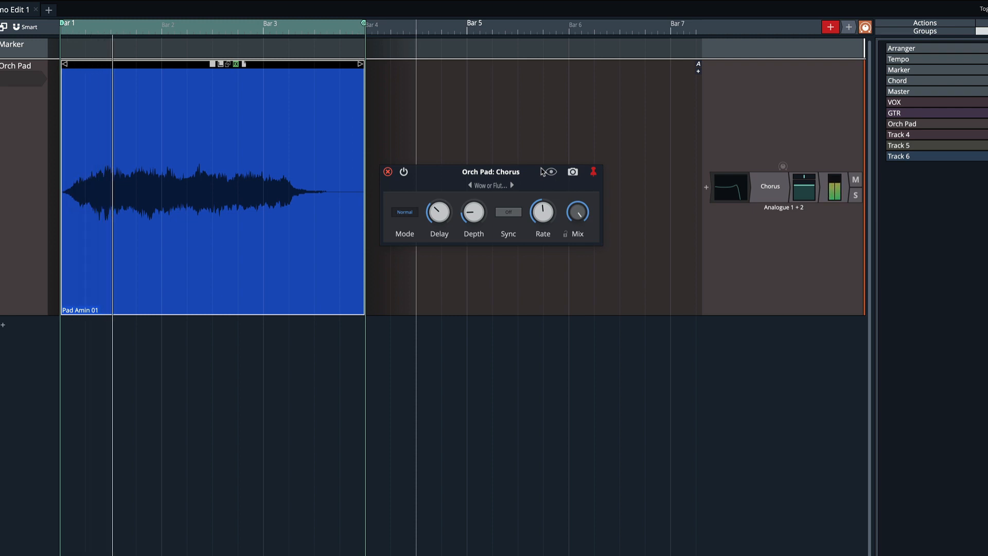
drag(543, 219, 546, 235)
key(space)
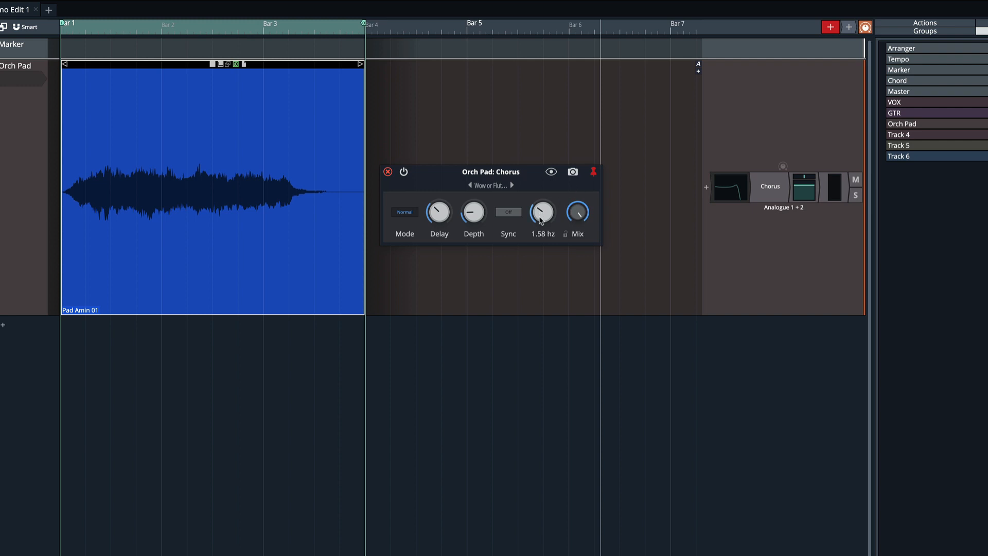
Set the pad chorus Rate to 4.87 Hz and Depth to 2.1 ms while auditioning.
mouse_move(541, 220)
mouse_down()
mouse_move(541, 240)
mouse_move(539, 225)
mouse_up()
key(space)
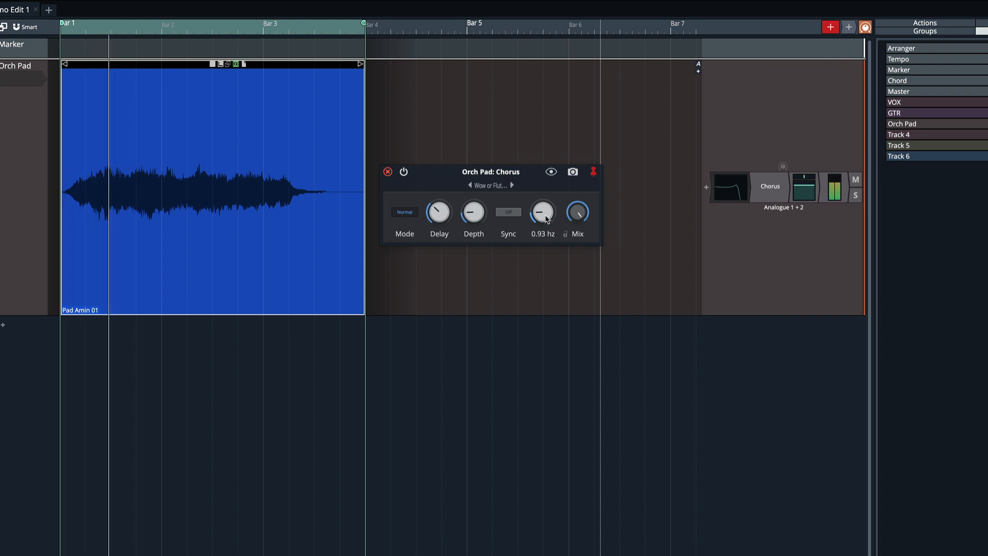
drag(543, 215, 542, 104)
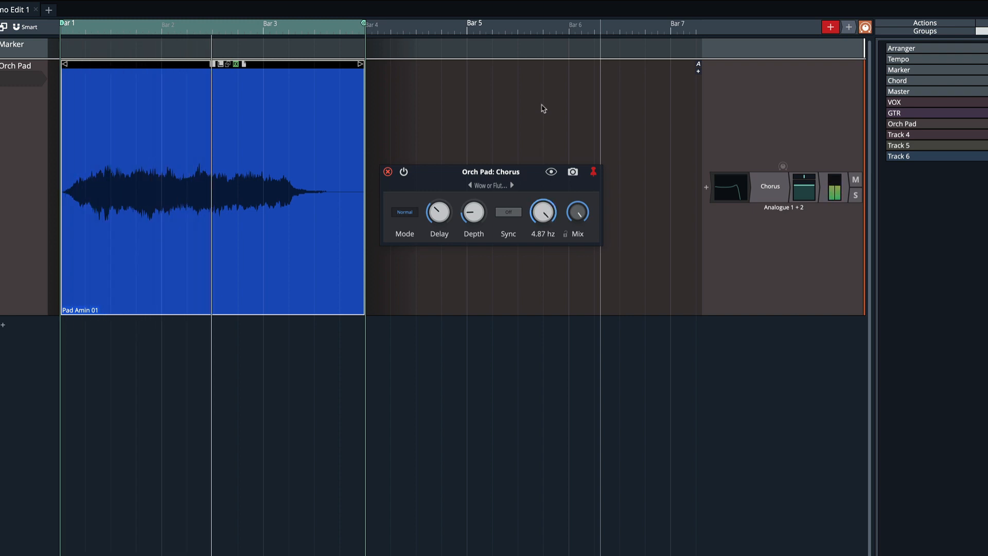
drag(475, 211, 483, 236)
key(space)
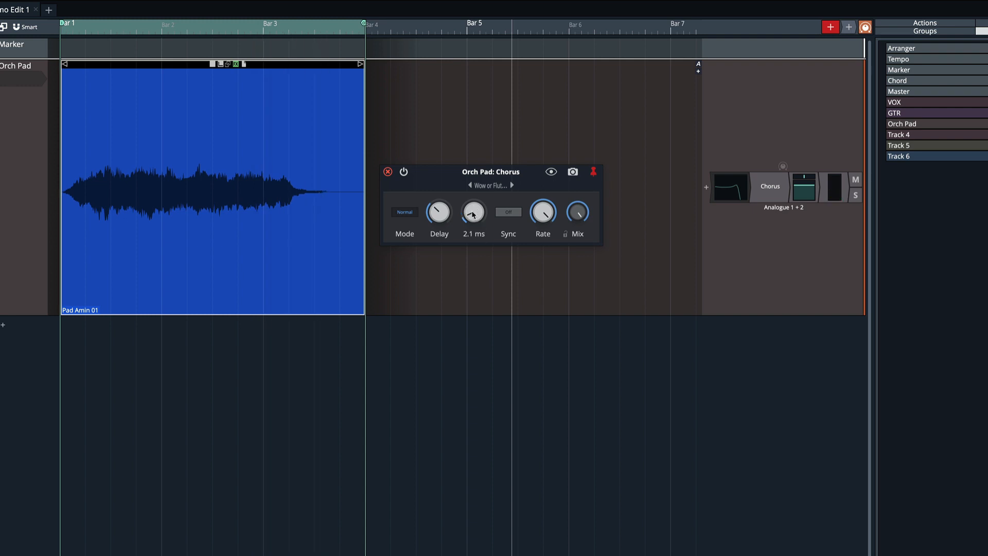
Open the Orch Pad's DJ Filter plugin, enable it and play the pad.
double_click(731, 189)
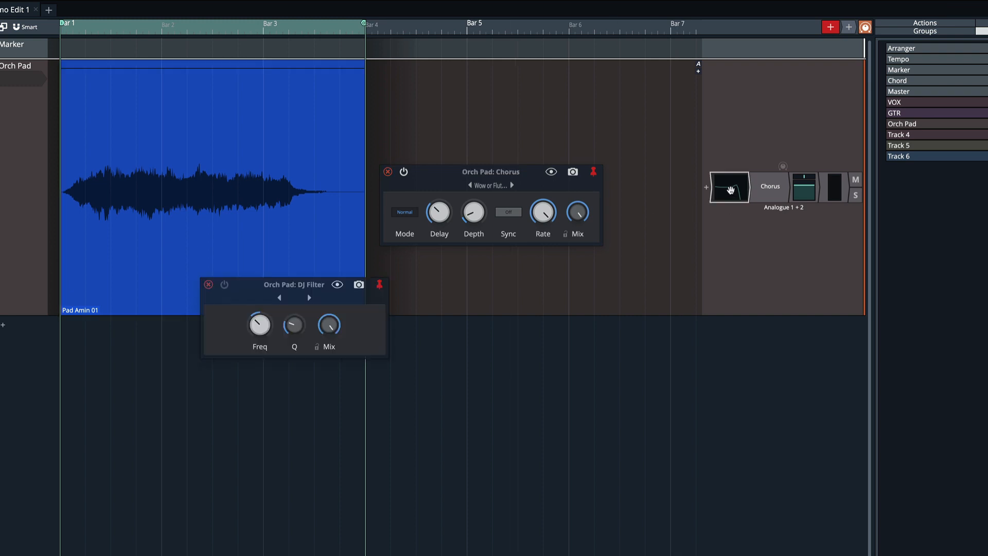
drag(263, 282, 474, 268)
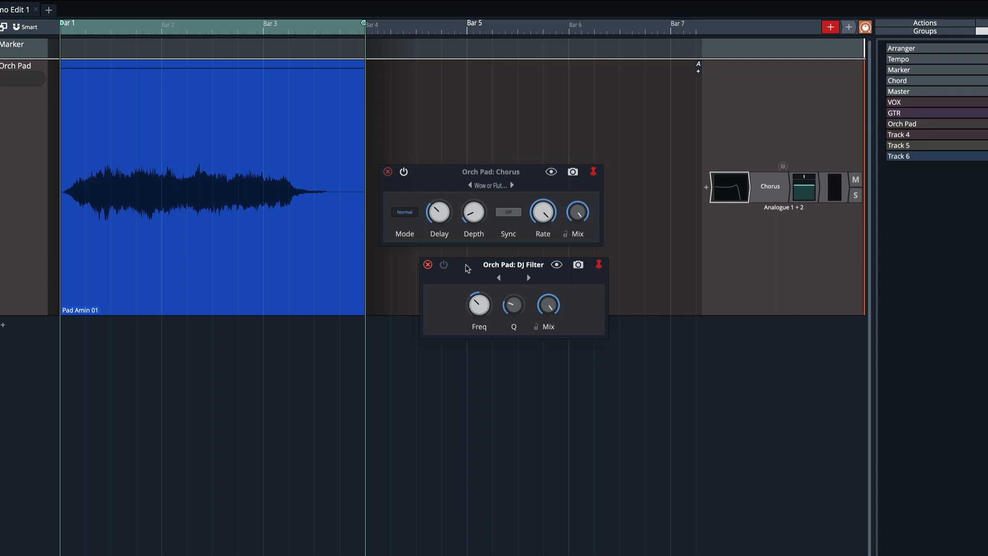
click(444, 265)
key(space)
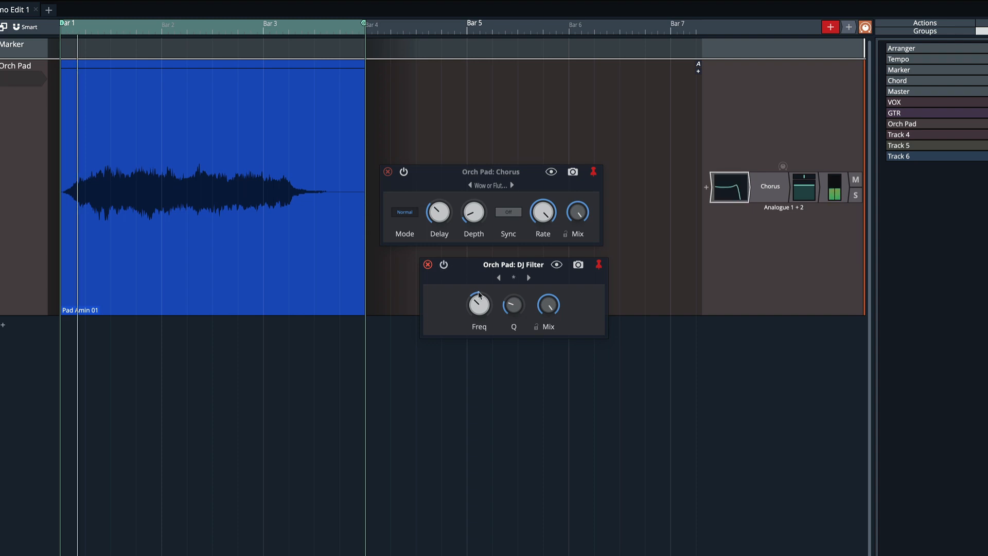
Play the pad while bypassing and re-enabling the Chorus and DJ Filter, adjusting the filter's Freq knob.
mouse_move(477, 305)
mouse_down()
mouse_move(476, 294)
mouse_move(474, 327)
mouse_move(474, 313)
mouse_up()
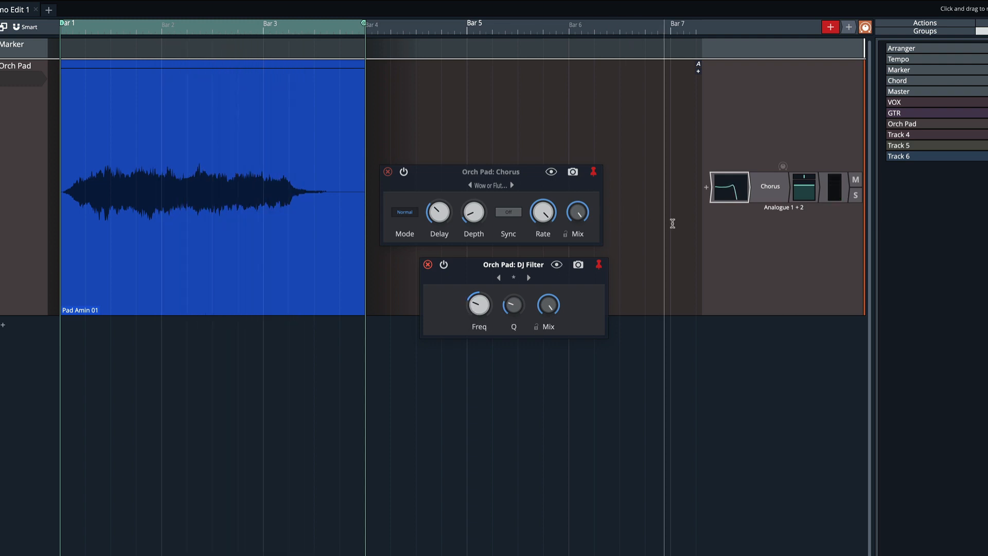
click(768, 194)
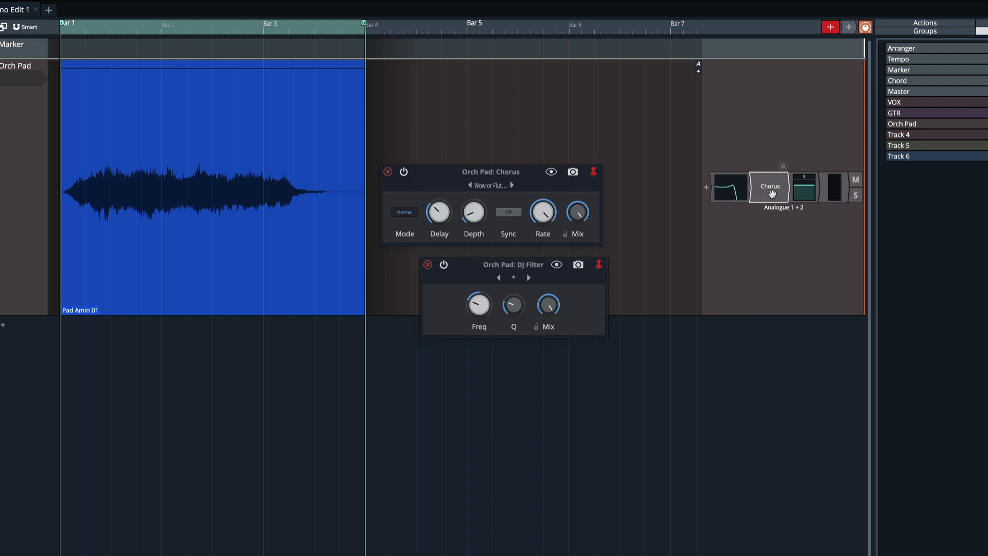
alt+click(771, 194)
alt+click(734, 195)
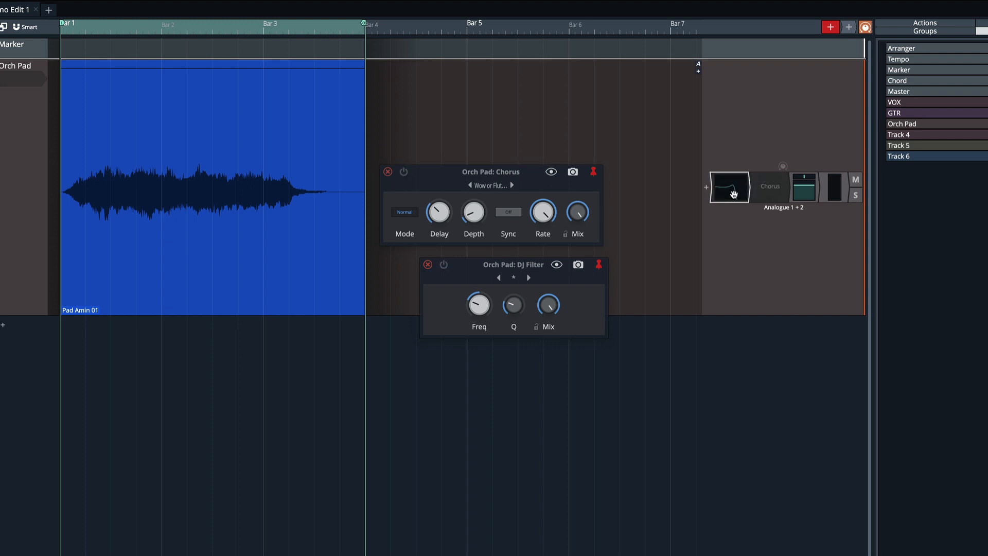
key(space)
alt+click(734, 195)
alt+click(767, 194)
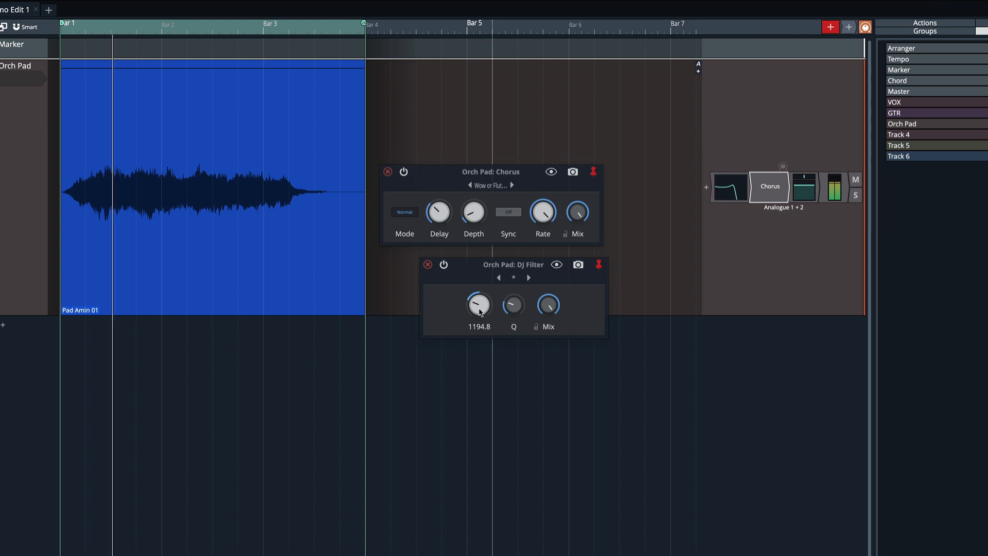
drag(477, 306, 475, 298)
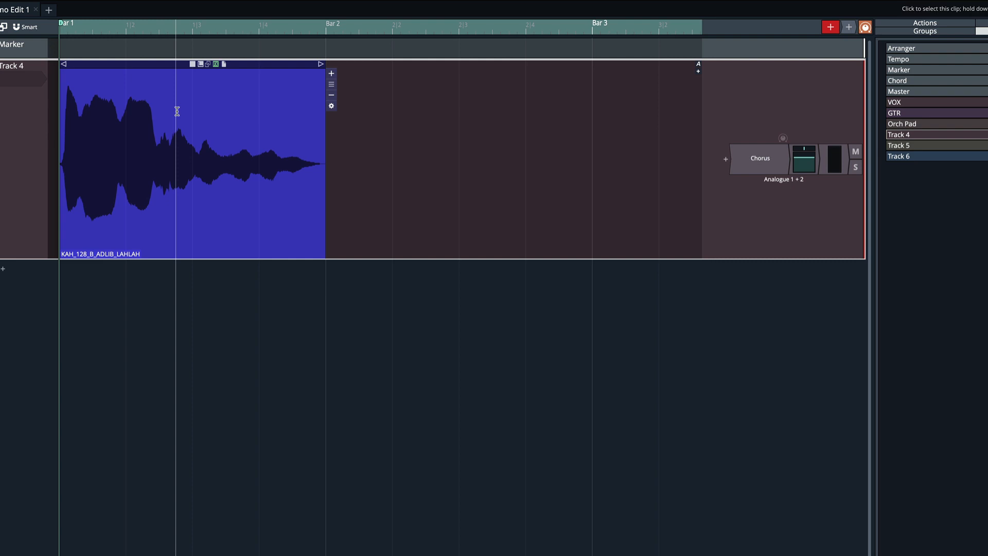
Open Track 4's Chorus with the Super Wide preset and play the ad-lib with the chorus bypassed and re-enabled.
key(space)
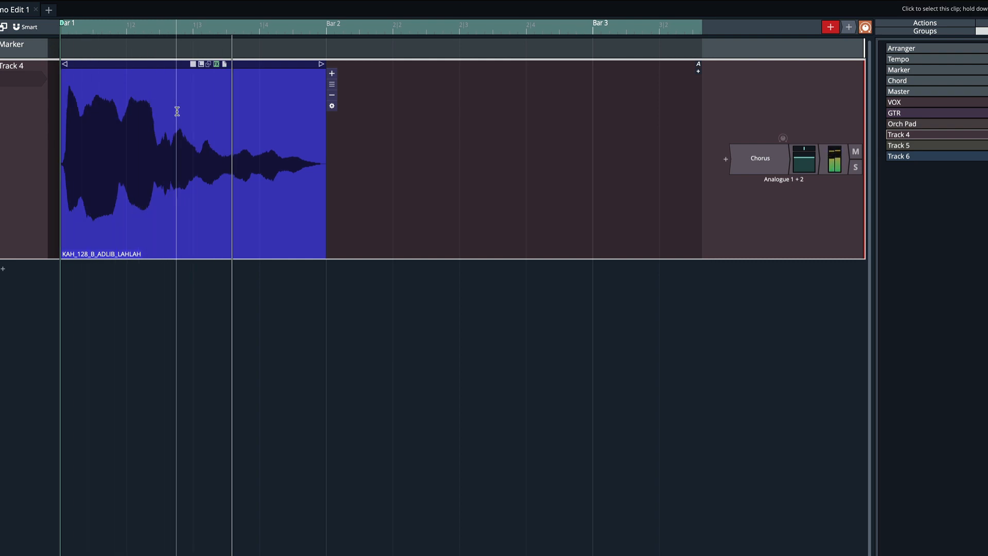
double_click(750, 158)
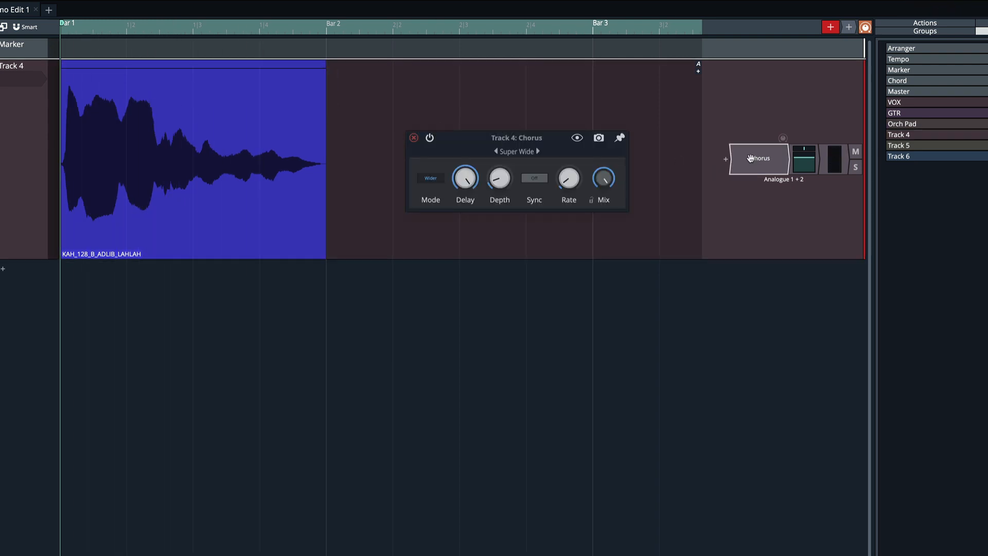
click(751, 158)
key(space)
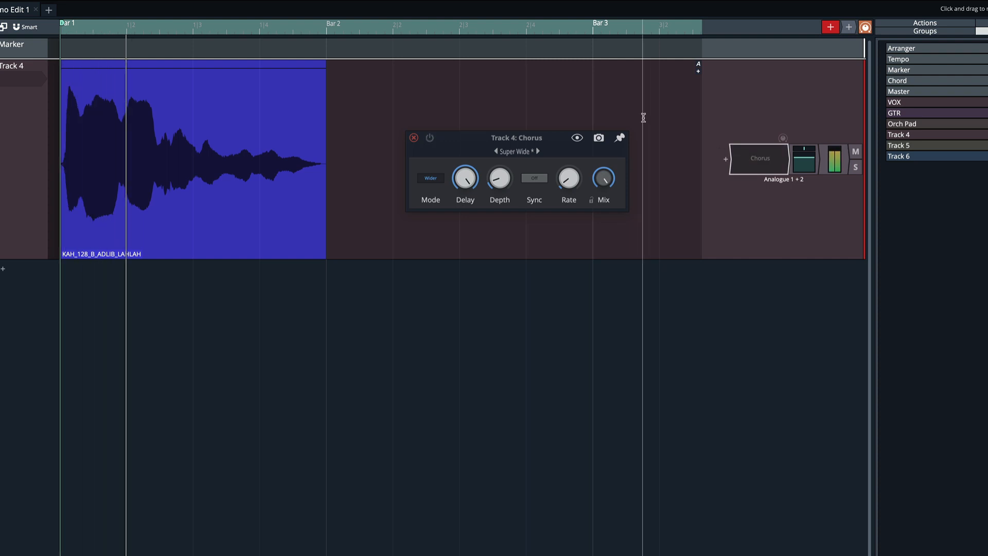
click(620, 137)
key(space)
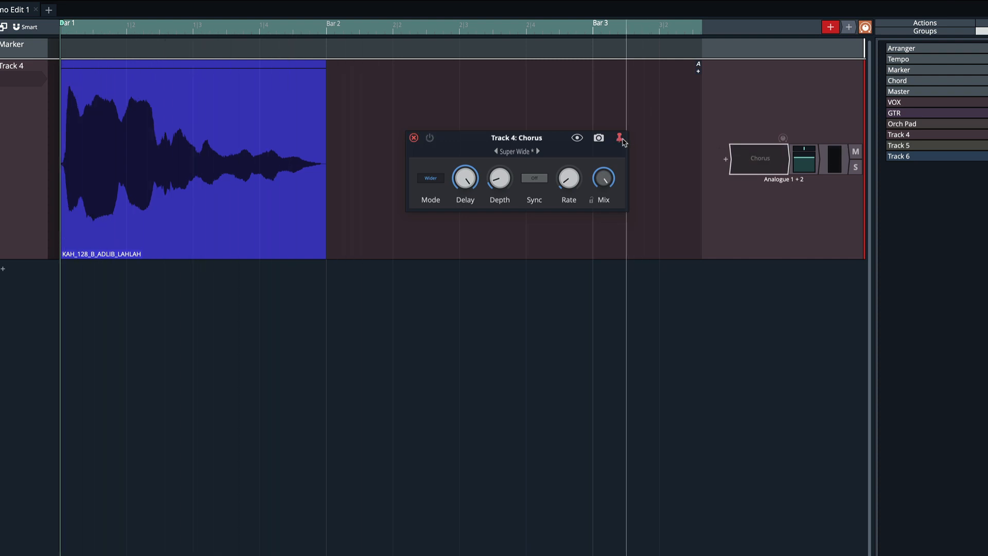
drag(484, 27, 159, 72)
key(space)
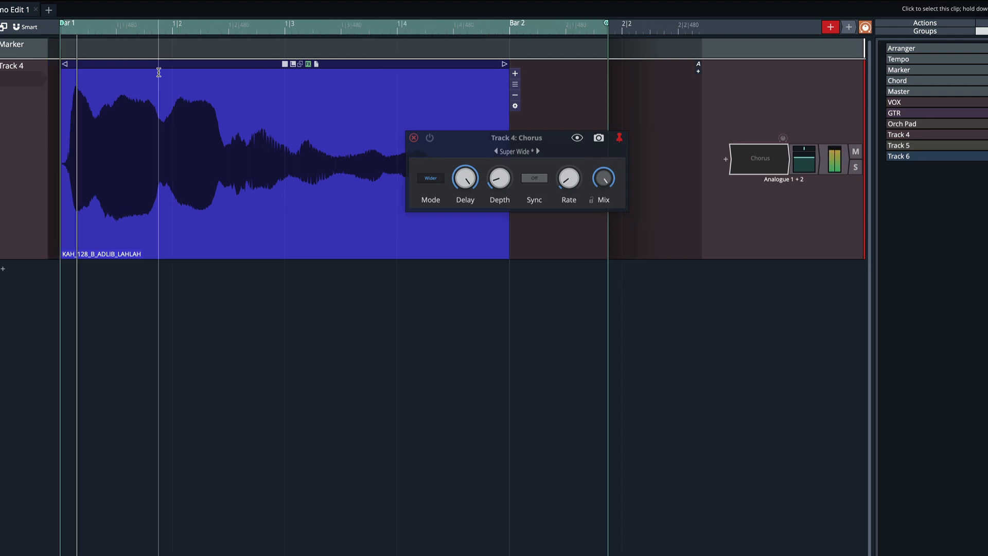
click(430, 139)
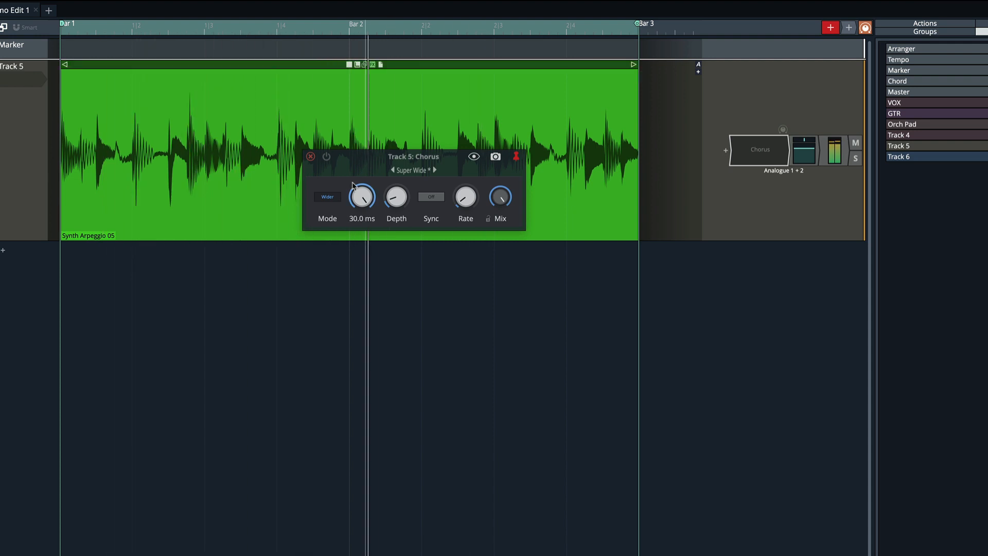
Enable Track 5's Chorus and lower its Rate.
click(327, 157)
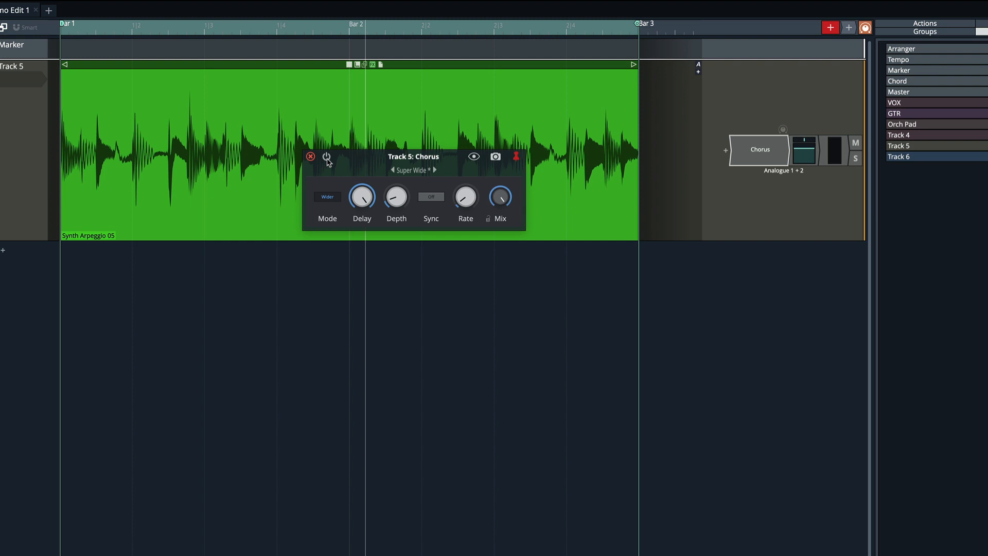
mouse_move(466, 212)
drag(463, 187, 476, 250)
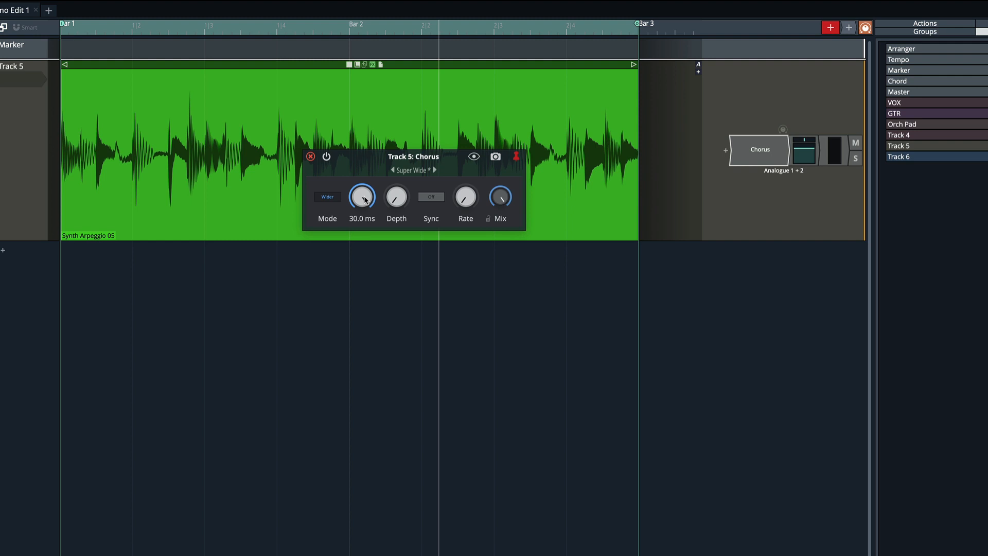
Add an LFO modifier to Track 5 and assign it to the Chorus Delay parameter.
key(w)
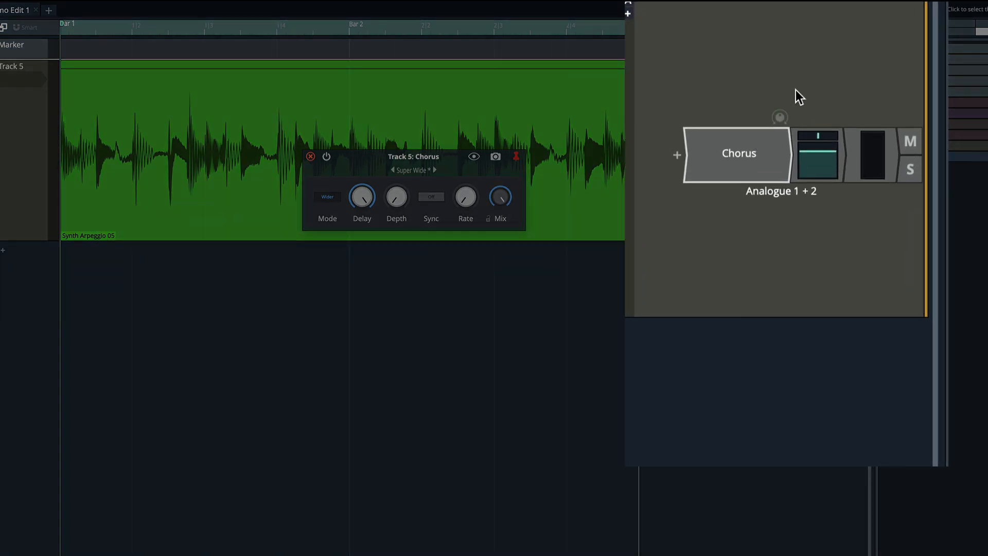
click(781, 116)
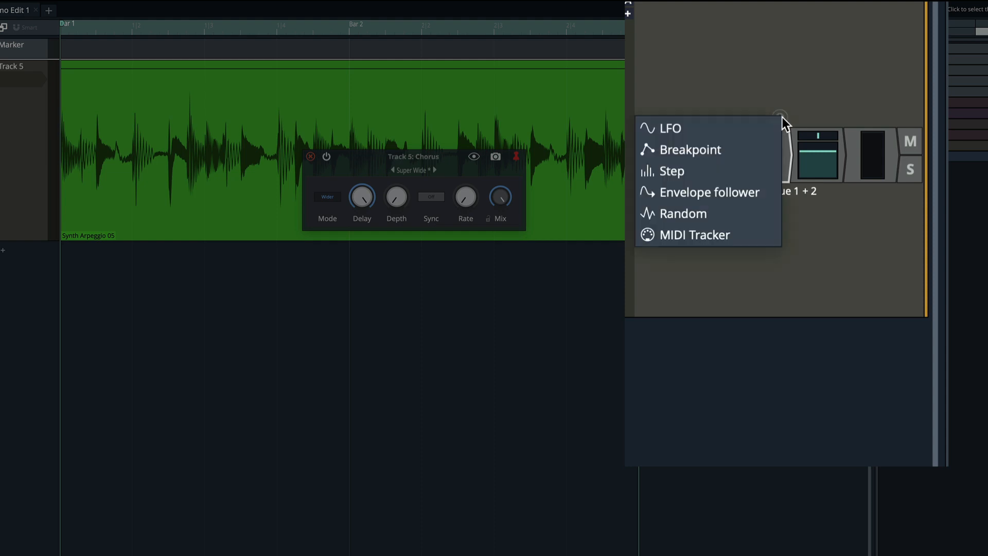
click(713, 128)
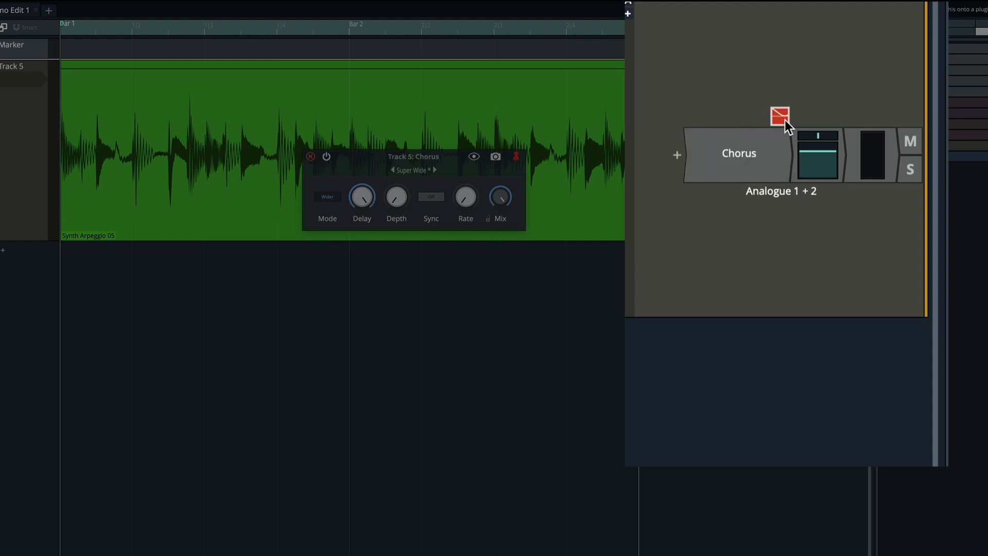
drag(782, 113, 756, 157)
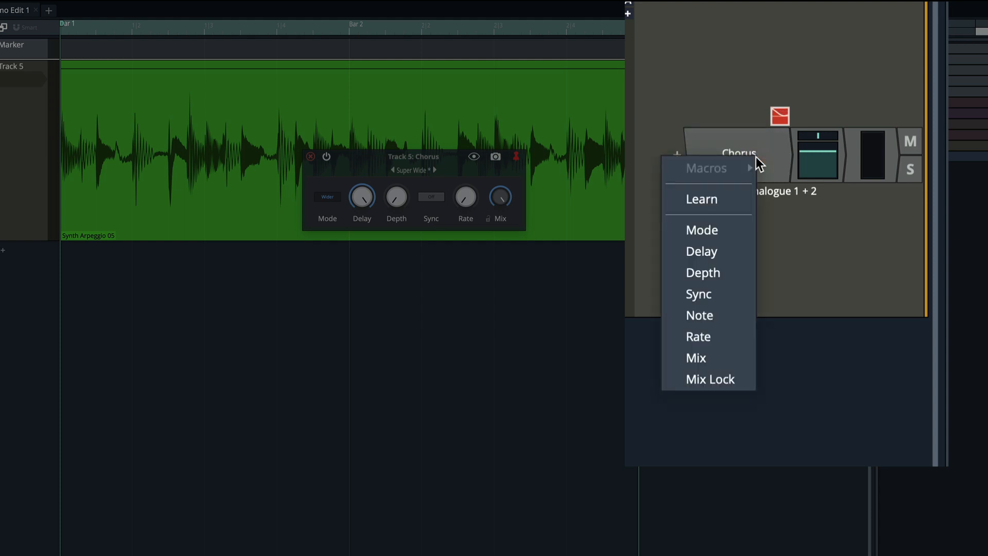
click(714, 250)
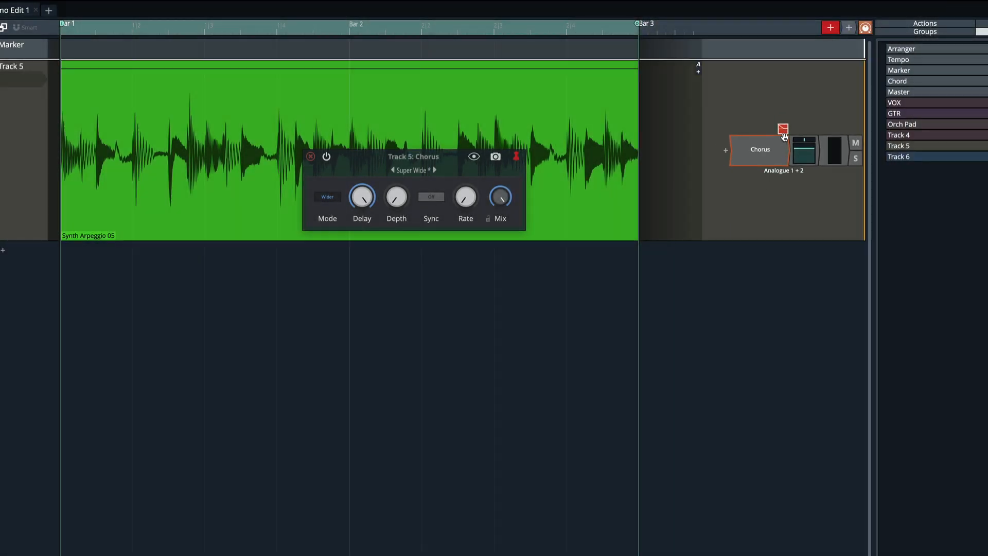
Open the LFO modifier and adjust how much it modulates the Chorus Delay.
click(784, 128)
drag(474, 255, 486, 191)
mouse_move(666, 256)
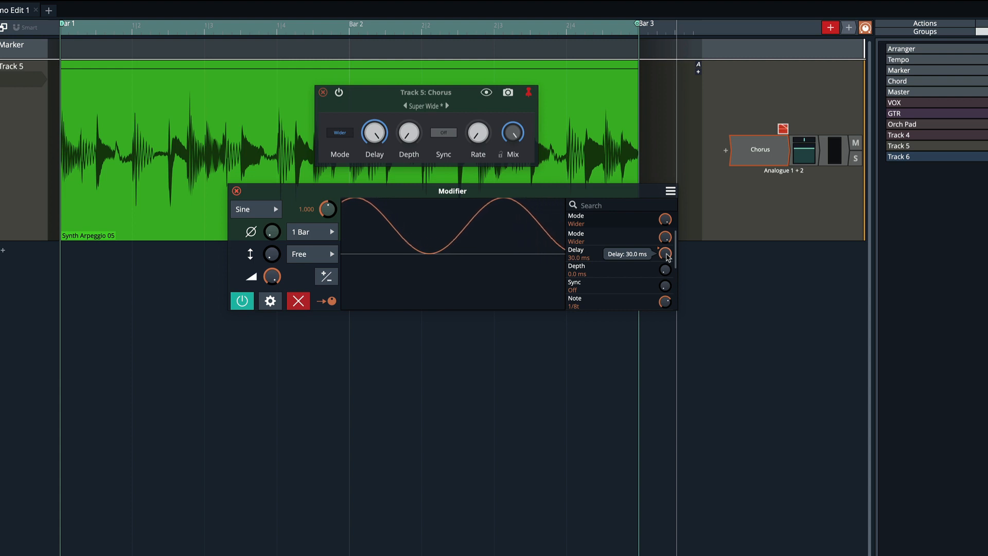
drag(666, 256, 666, 265)
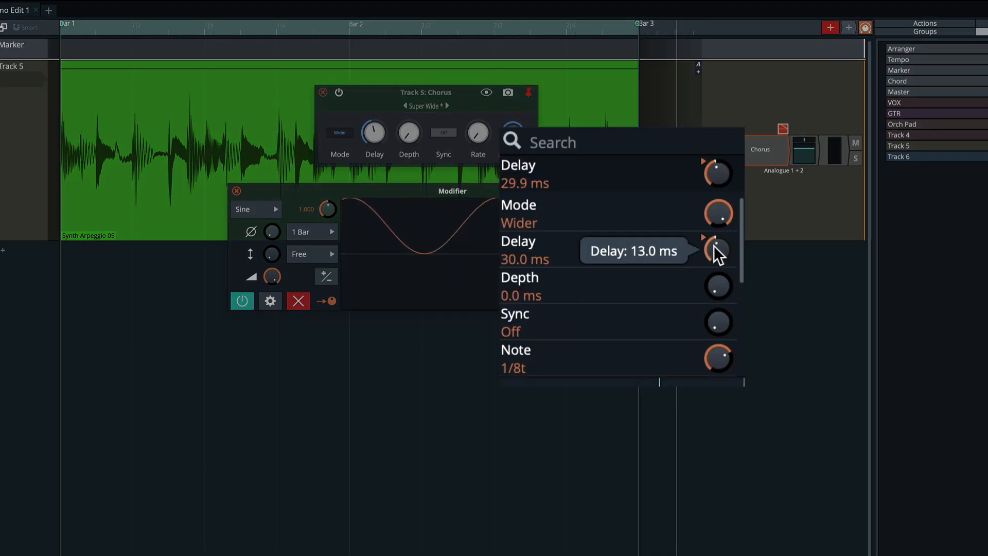
drag(716, 247, 715, 293)
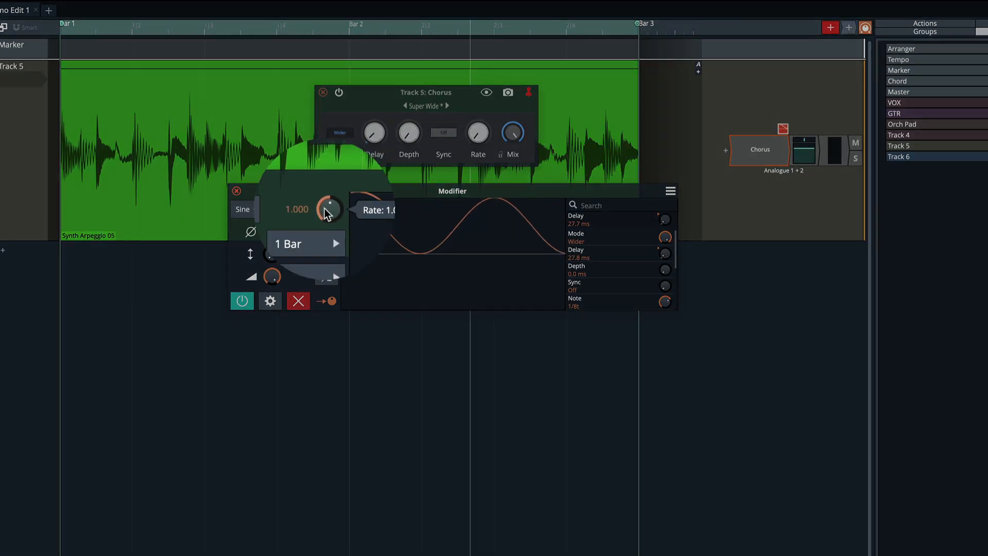
Set the LFO rate to 0.489 and readjust the Delay modulation amount.
mouse_move(326, 207)
mouse_down()
mouse_move(326, 175)
mouse_move(330, 231)
mouse_move(330, 221)
mouse_up()
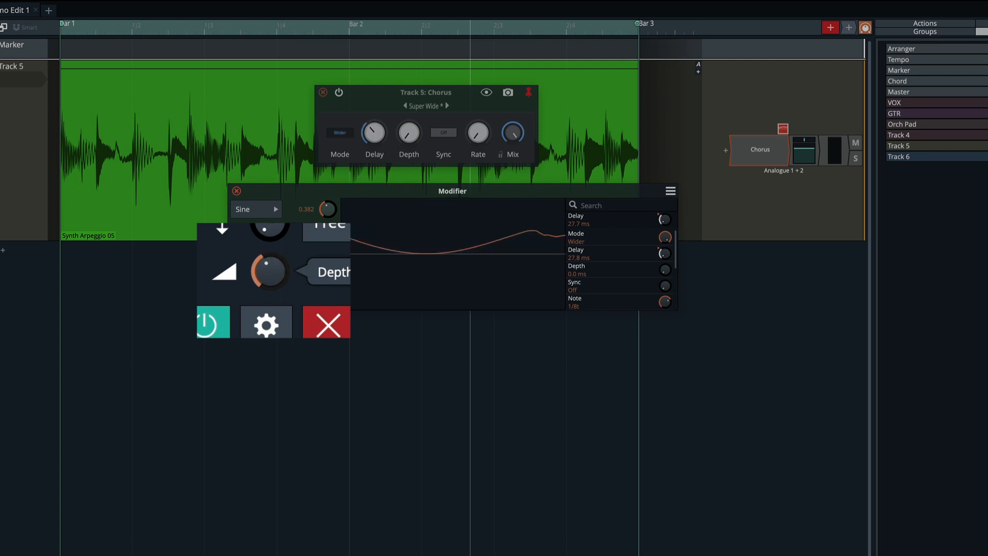
mouse_move(665, 252)
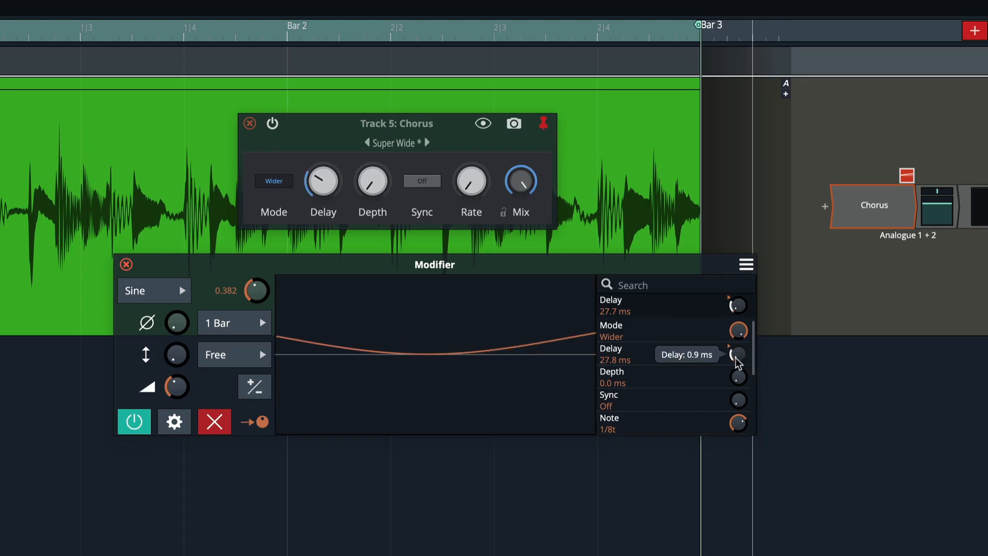
drag(738, 363, 738, 341)
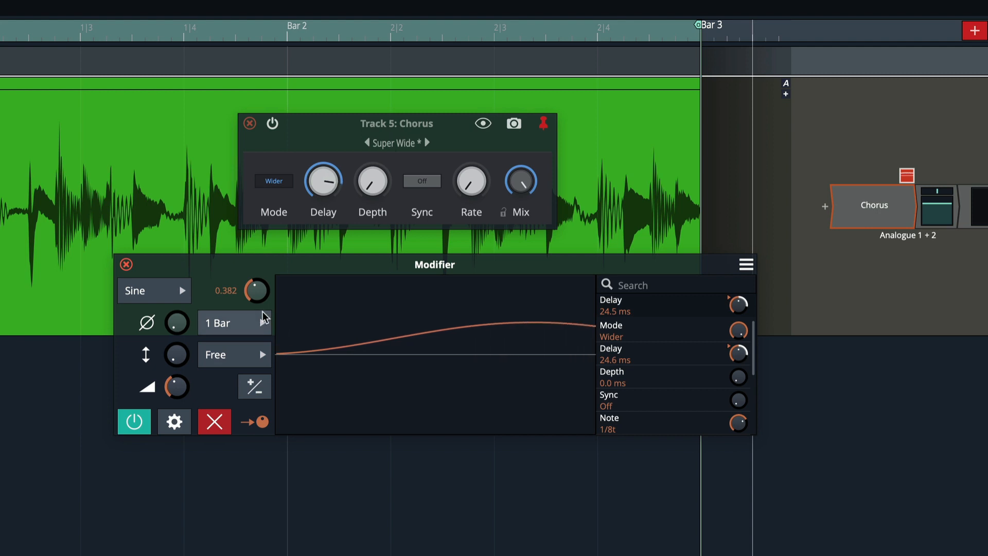
mouse_move(260, 291)
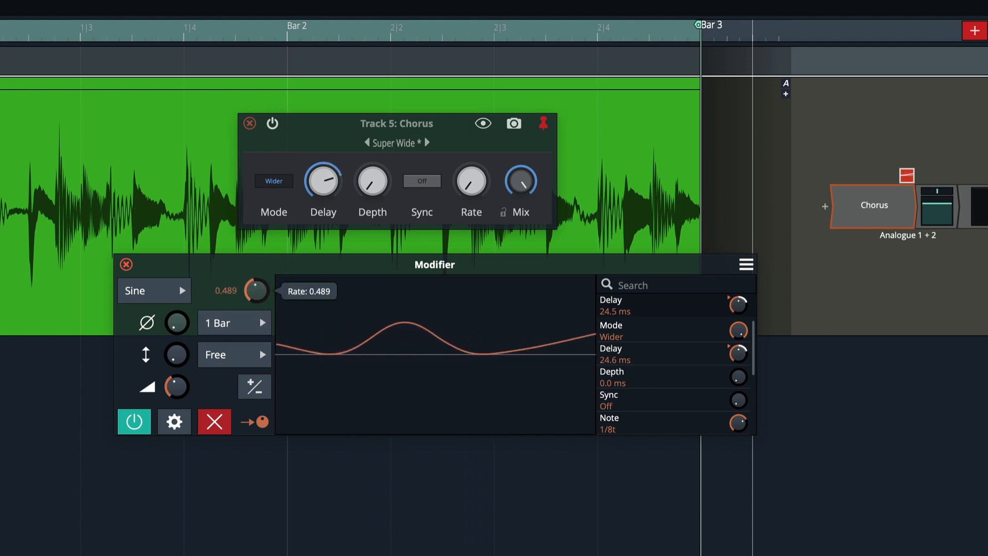
Switch the LFO waveform to Triangle, then to Saw Up, and raise its rate to 2.542.
click(181, 299)
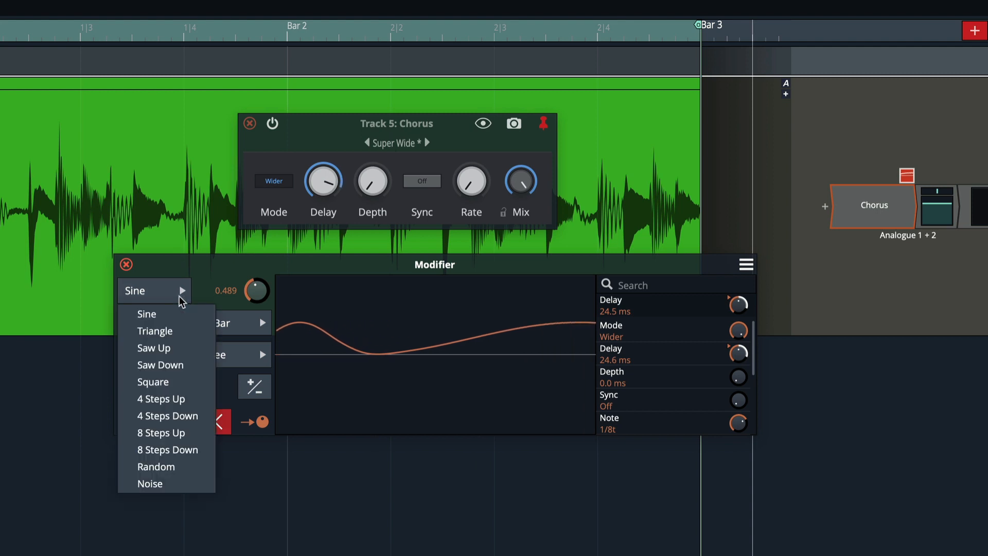
click(178, 333)
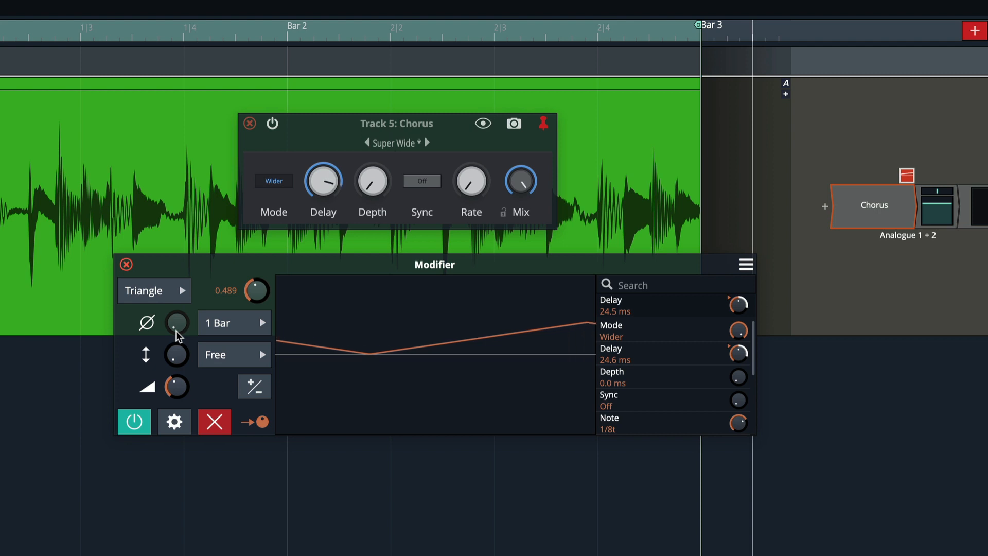
mouse_move(175, 386)
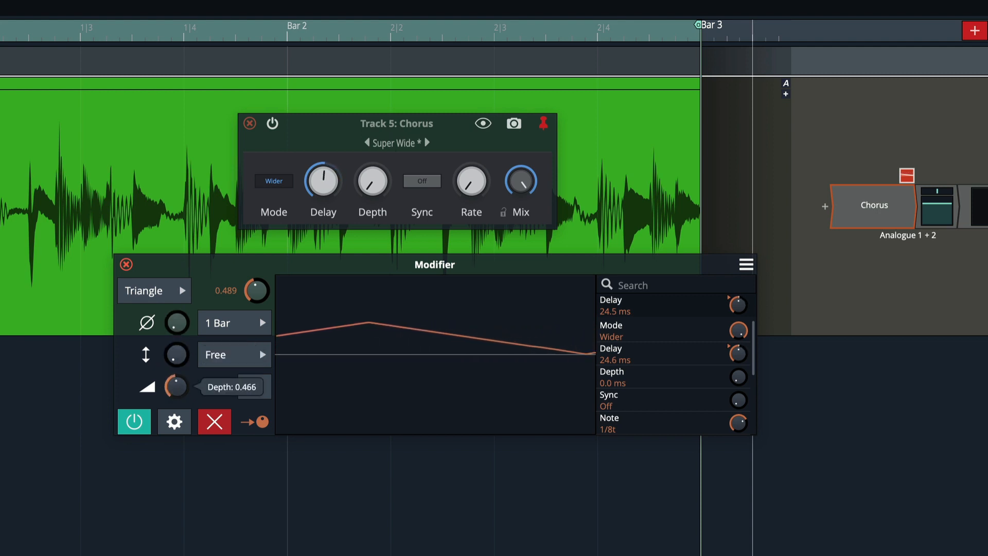
click(178, 290)
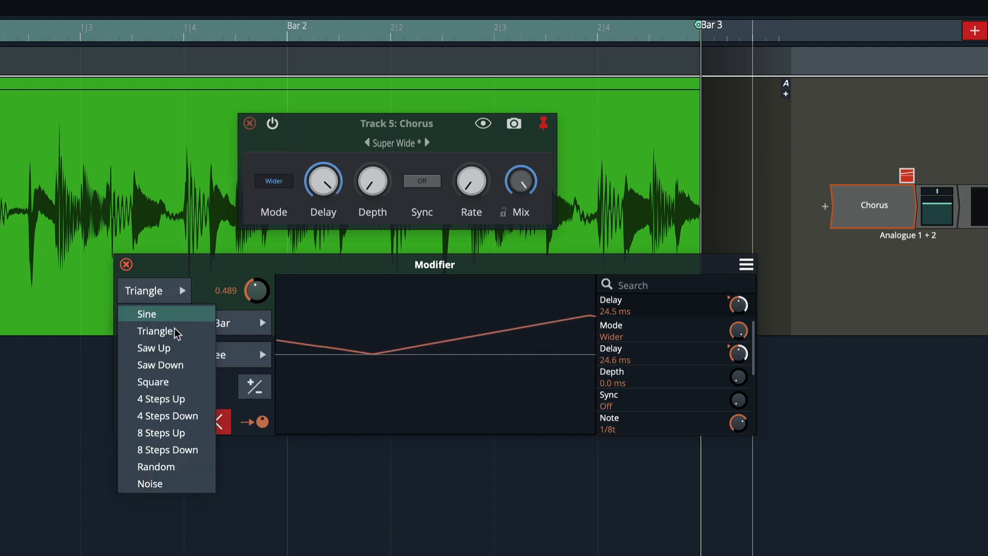
click(175, 350)
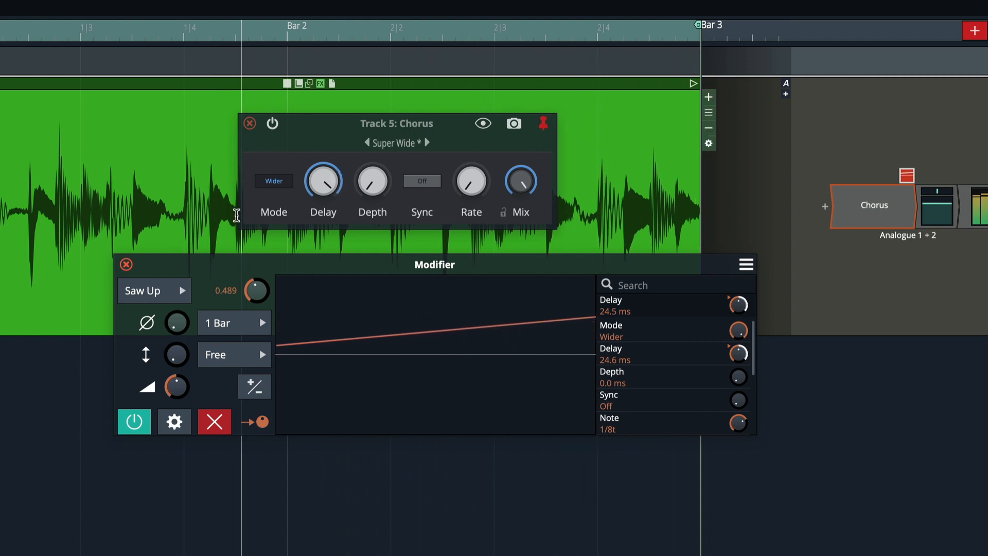
drag(256, 290, 256, 239)
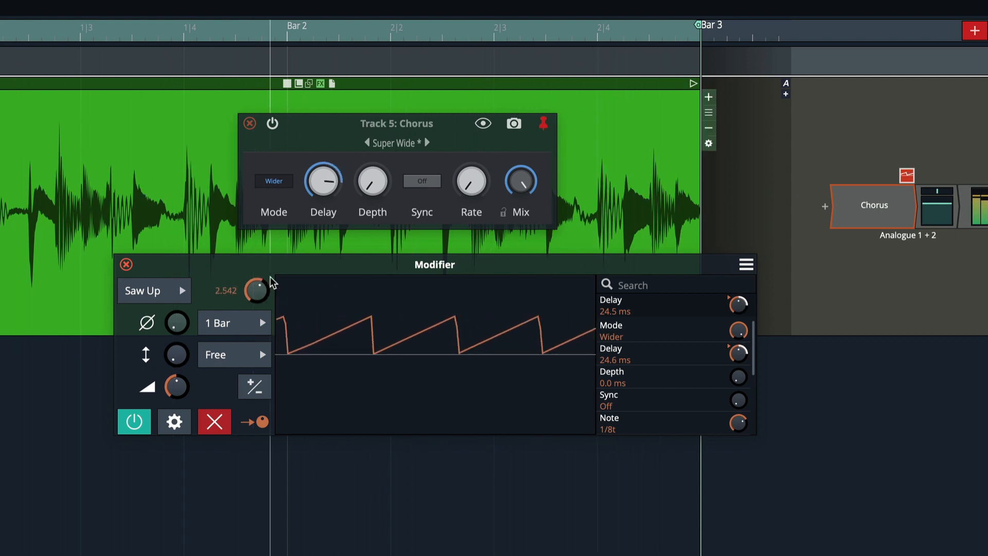
Set the Chorus Mode to Normal and compare the chorus bypassed and re-enabled.
click(282, 183)
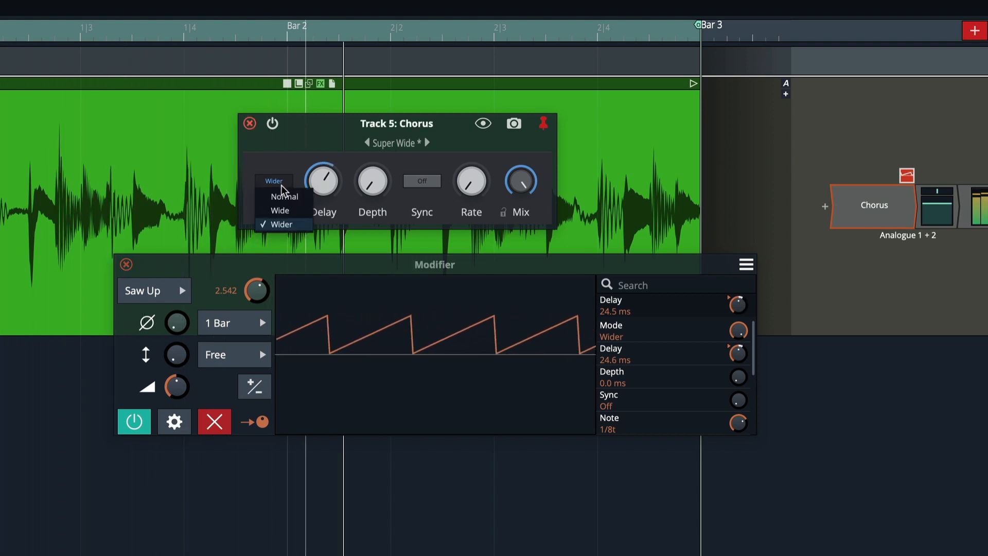
click(285, 197)
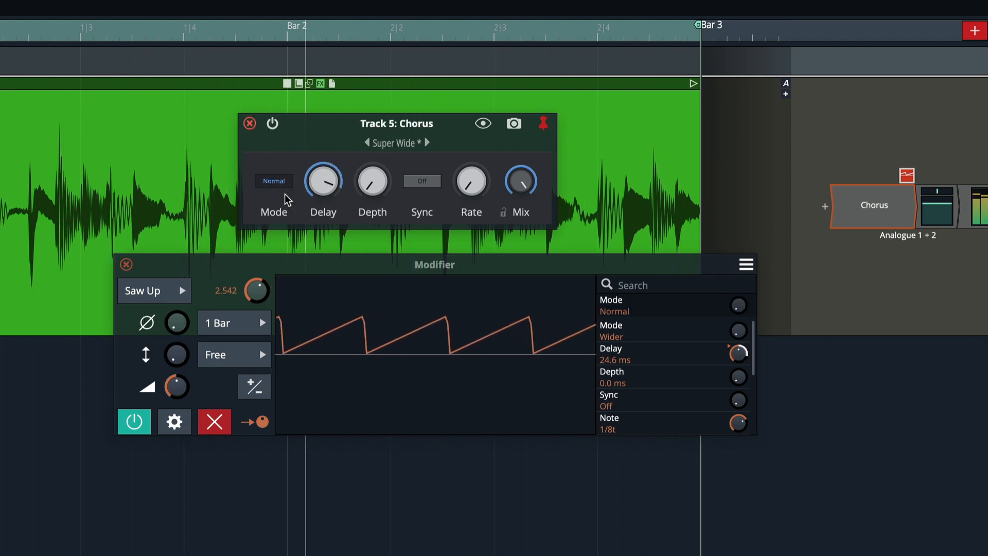
click(273, 124)
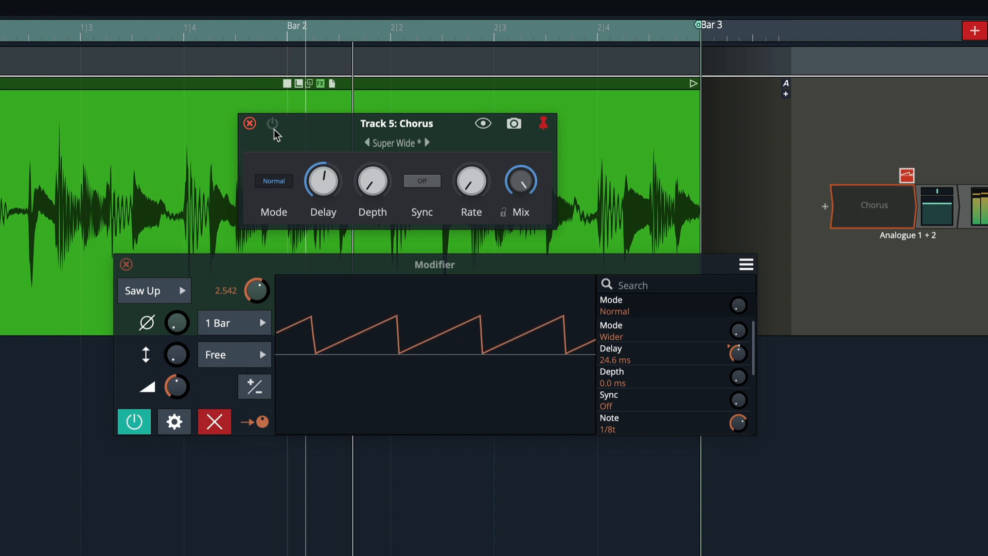
click(274, 130)
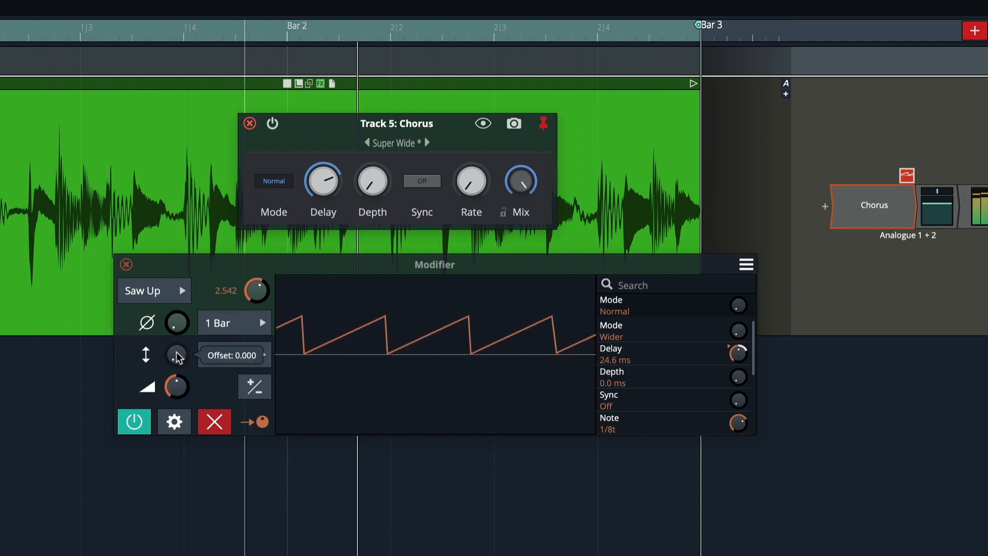
Adjust the LFO depth and switch the LFO waveform to Square.
drag(177, 387, 176, 373)
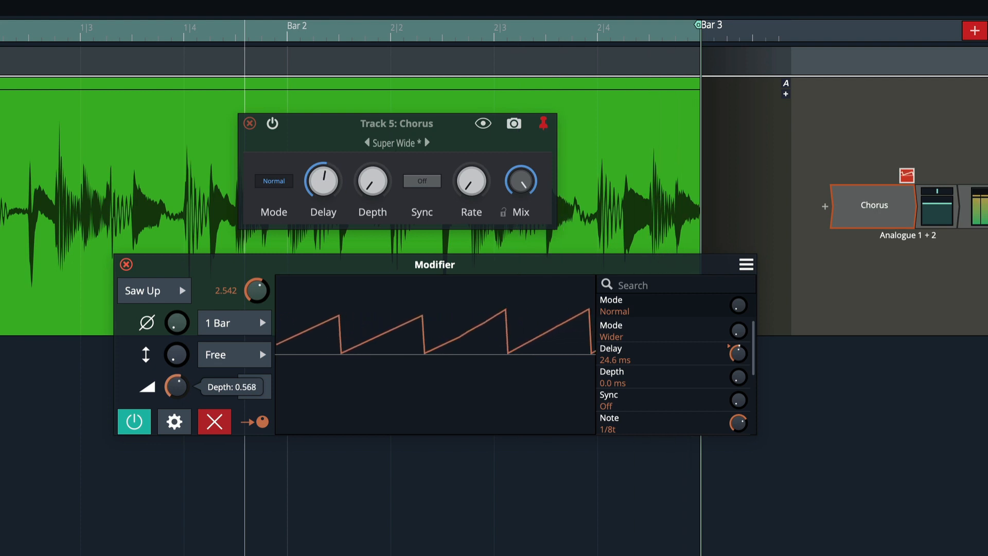
click(183, 291)
click(183, 383)
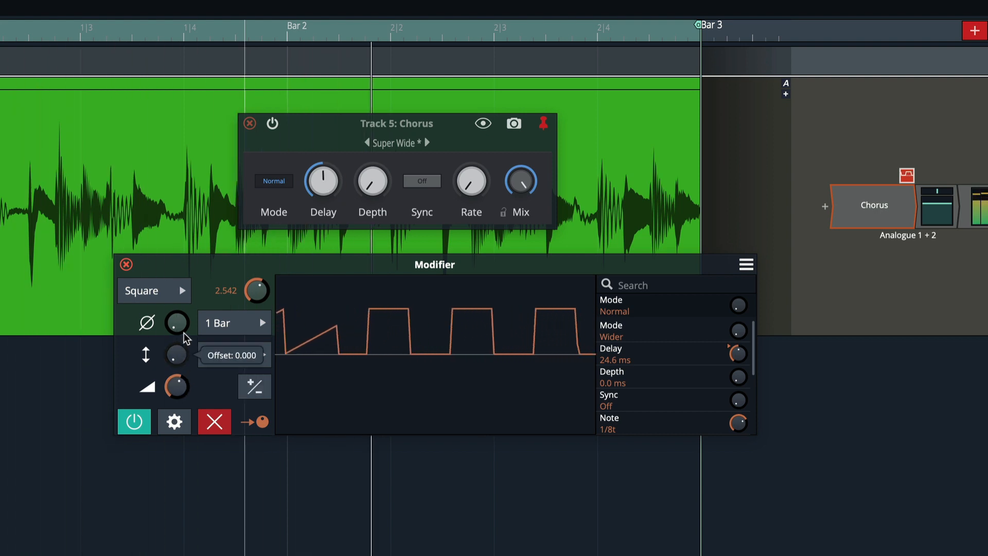
Switch the LFO waveform to 4 Steps Up and lower its rate to 1.113.
click(183, 291)
click(177, 399)
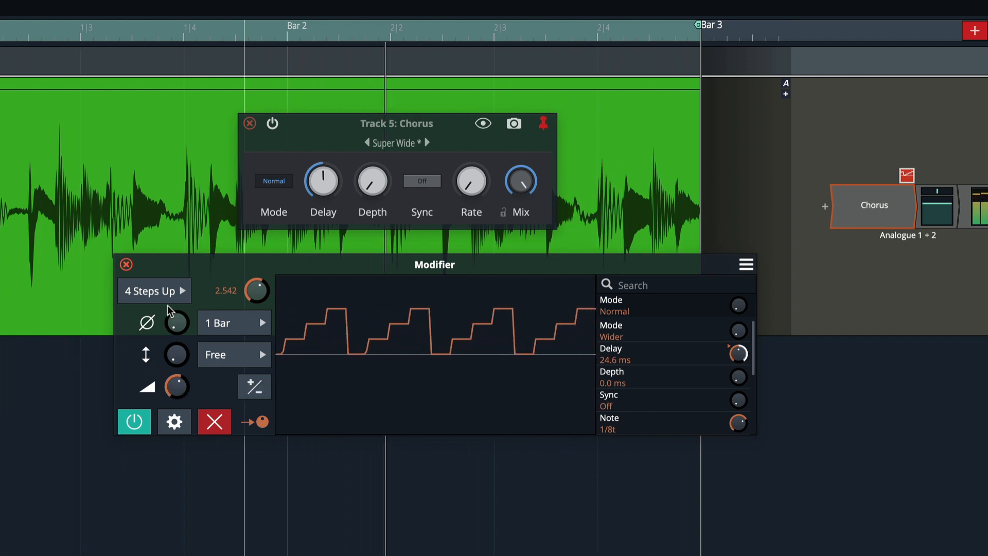
drag(257, 291, 256, 311)
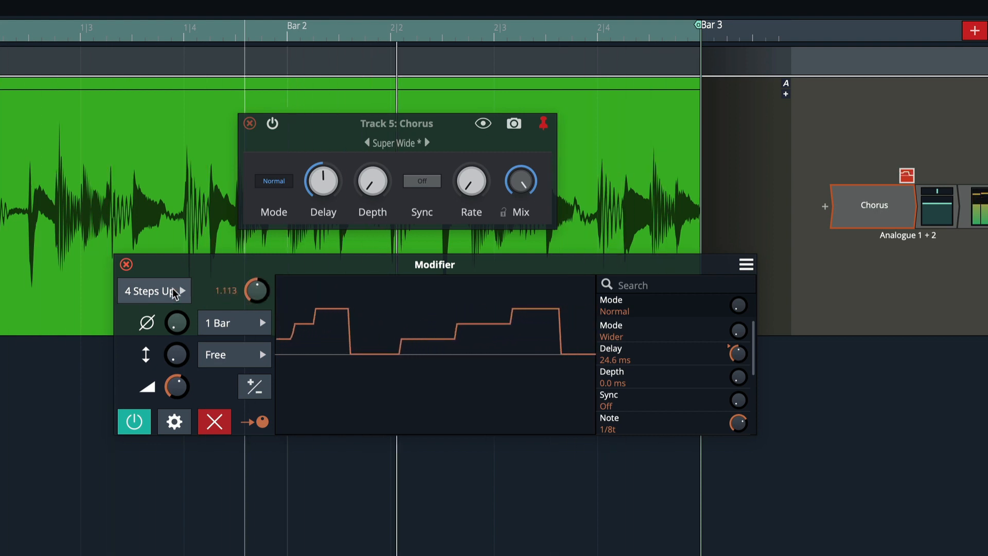
Switch the LFO waveform to Random and raise its rate to 7.265.
click(173, 293)
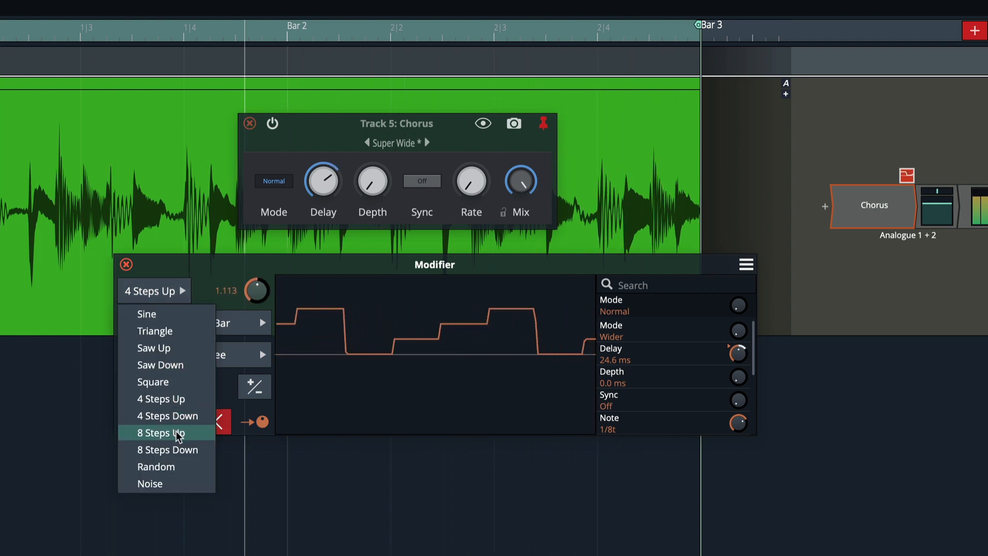
click(175, 467)
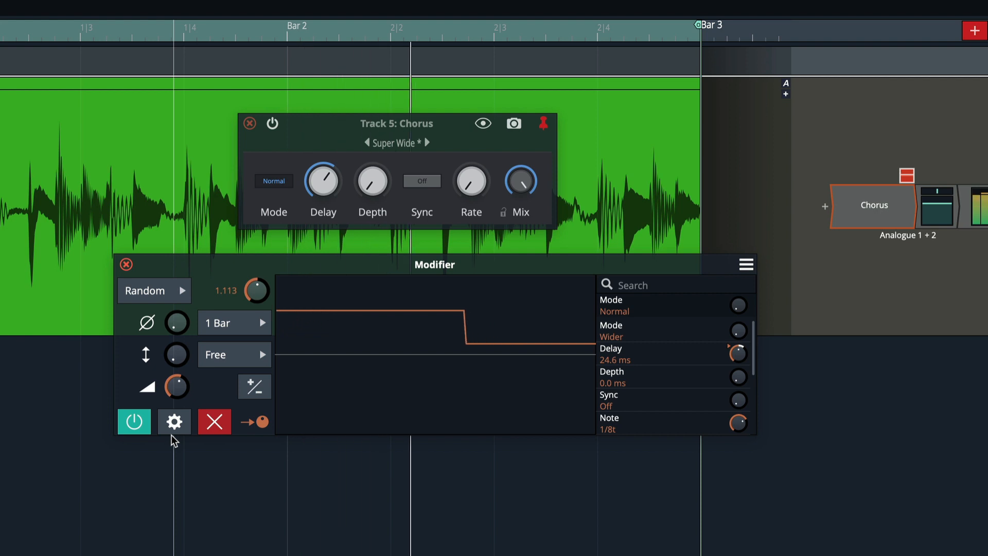
drag(256, 290, 256, 278)
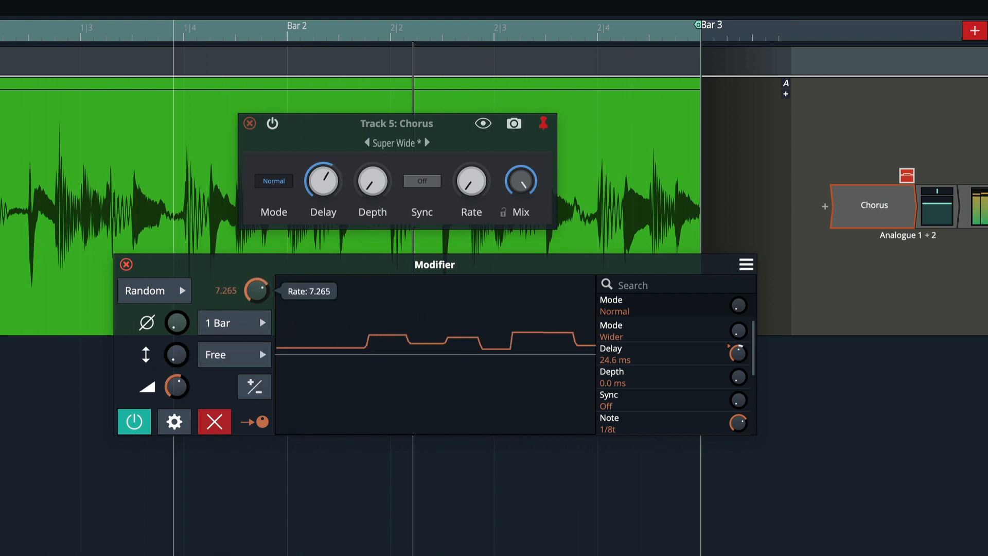
Adjust the LFO depth and the amount it modulates the Chorus Delay.
drag(181, 385, 181, 371)
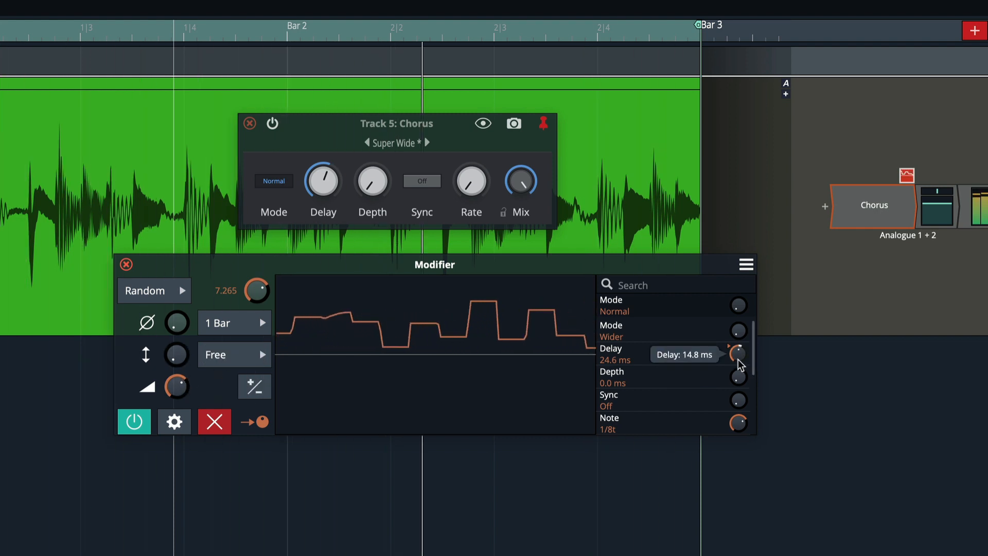
drag(740, 364, 740, 374)
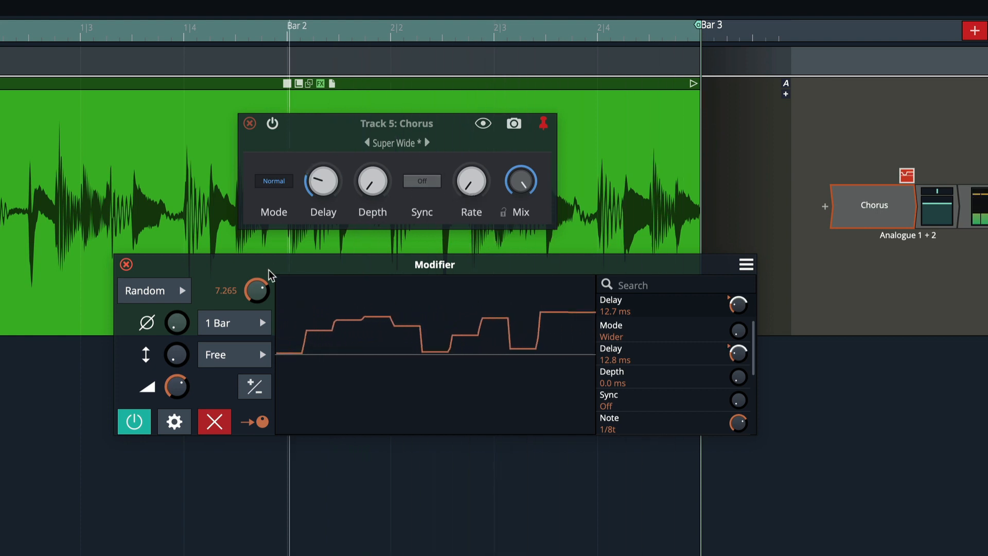
Switch the LFO waveform to Sine and lower its rate to 1.227.
click(154, 291)
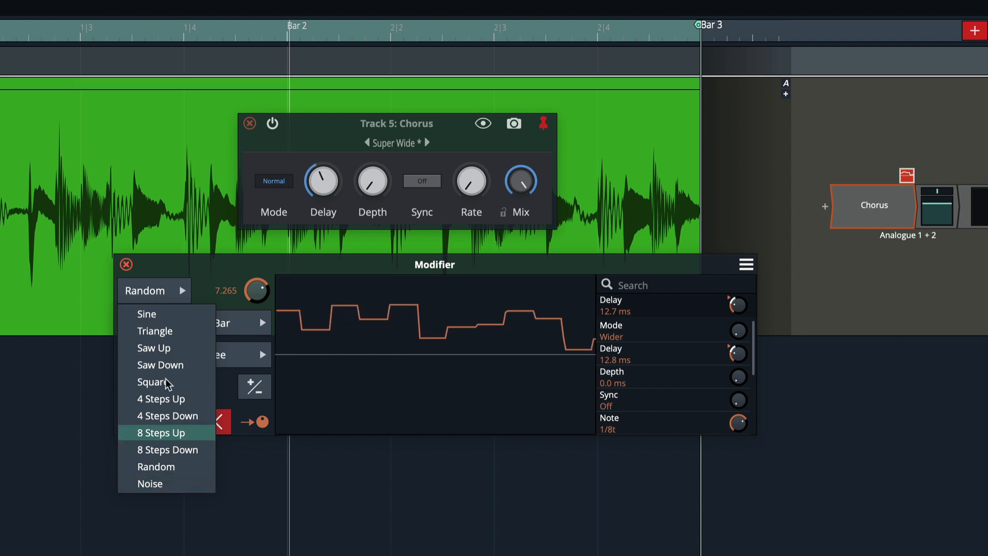
click(163, 315)
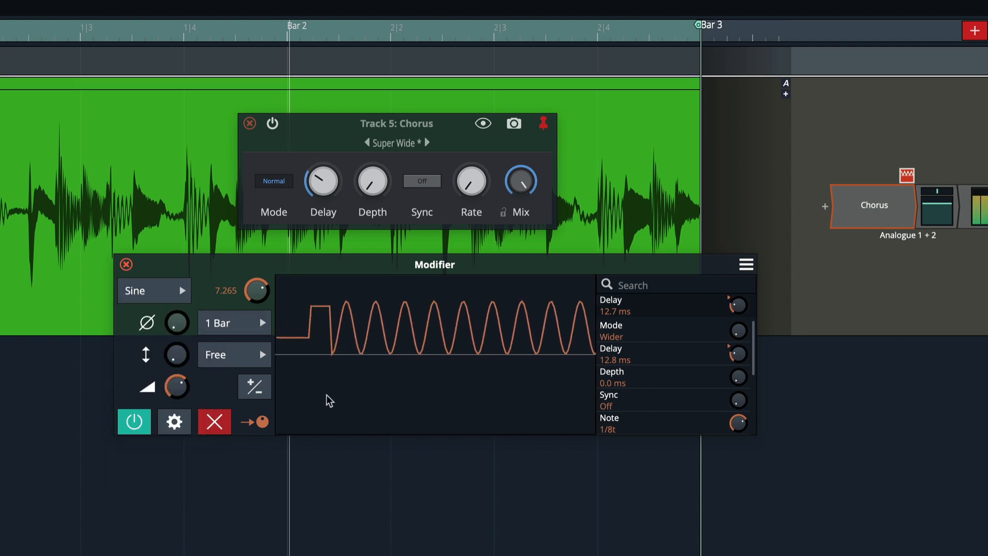
drag(259, 292, 259, 317)
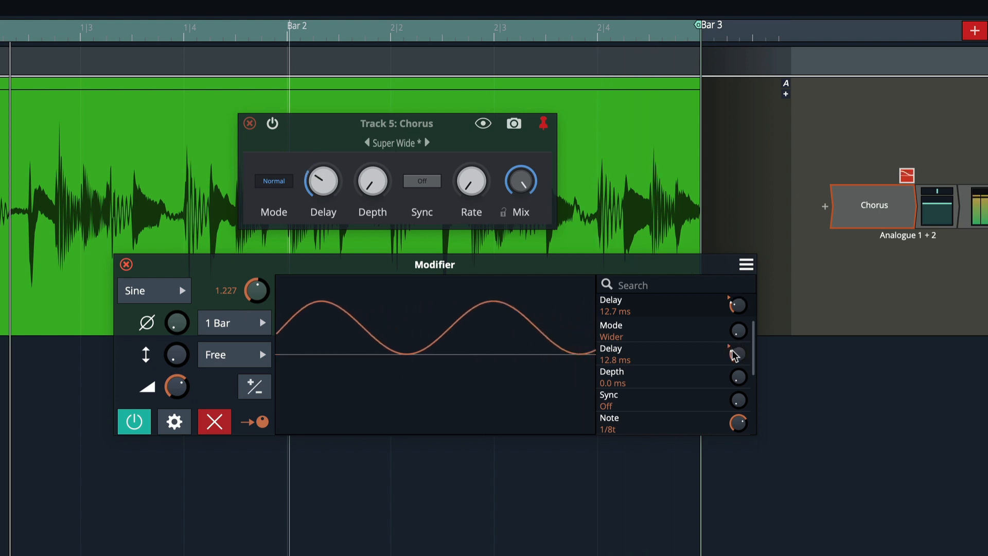
Set the LFO depth to 0.703.
drag(176, 387, 176, 374)
mouse_move(171, 392)
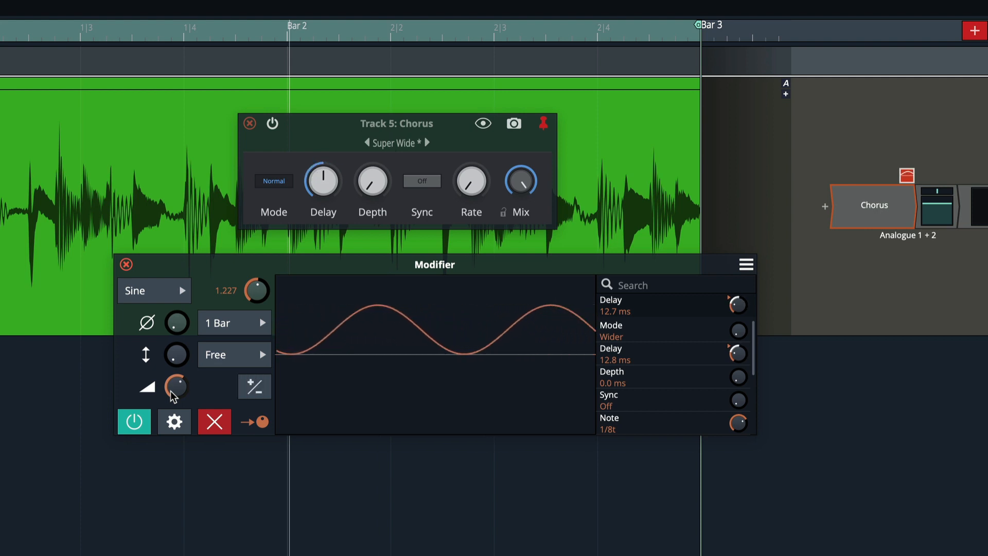
mouse_move(171, 391)
mouse_down()
mouse_move(177, 397)
mouse_move(177, 382)
mouse_up()
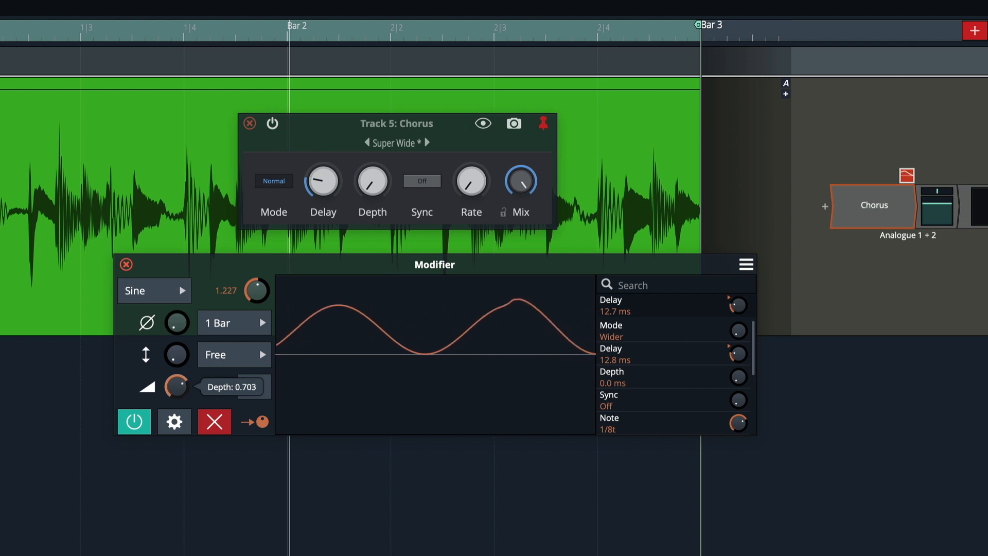
Turn the Chorus Mix down to 0%.
drag(521, 181, 533, 390)
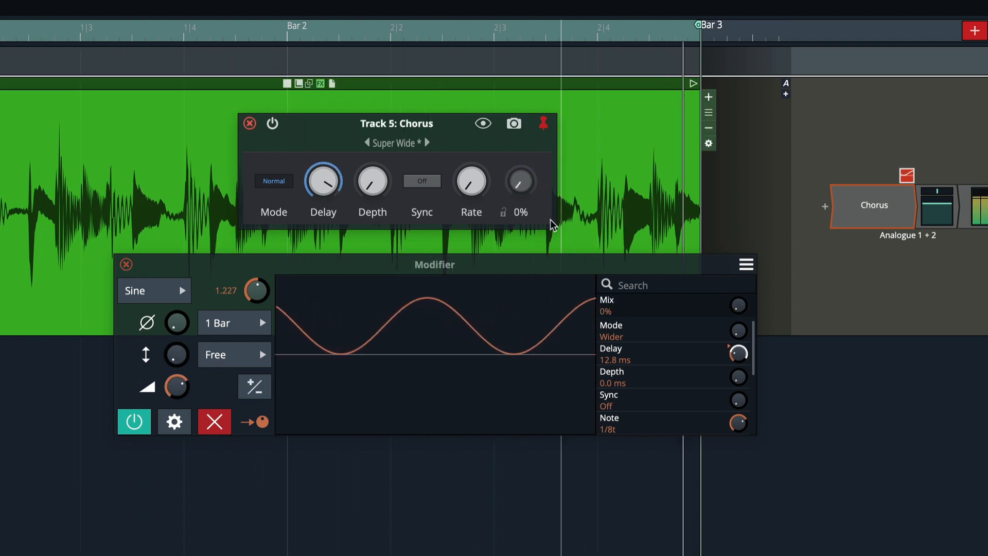
drag(551, 219, 501, 286)
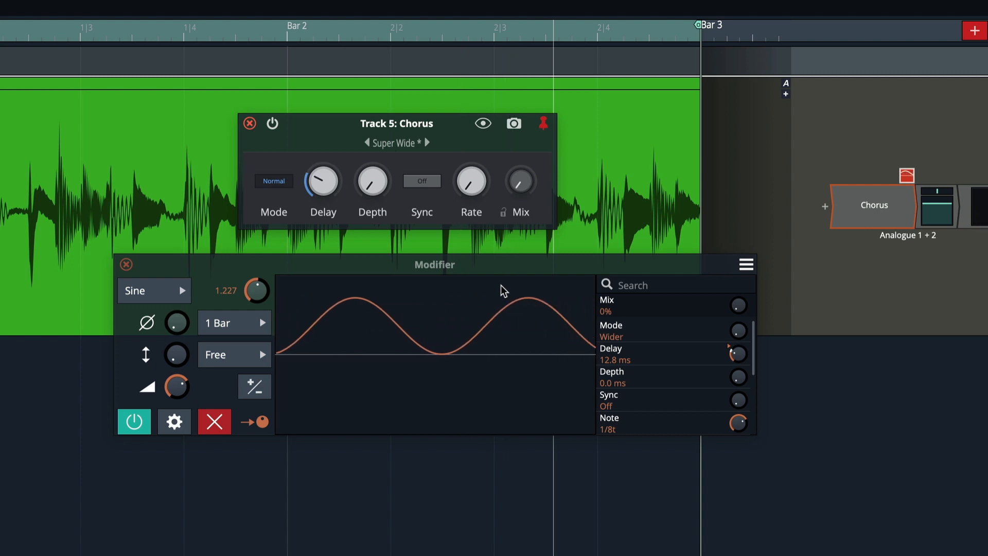